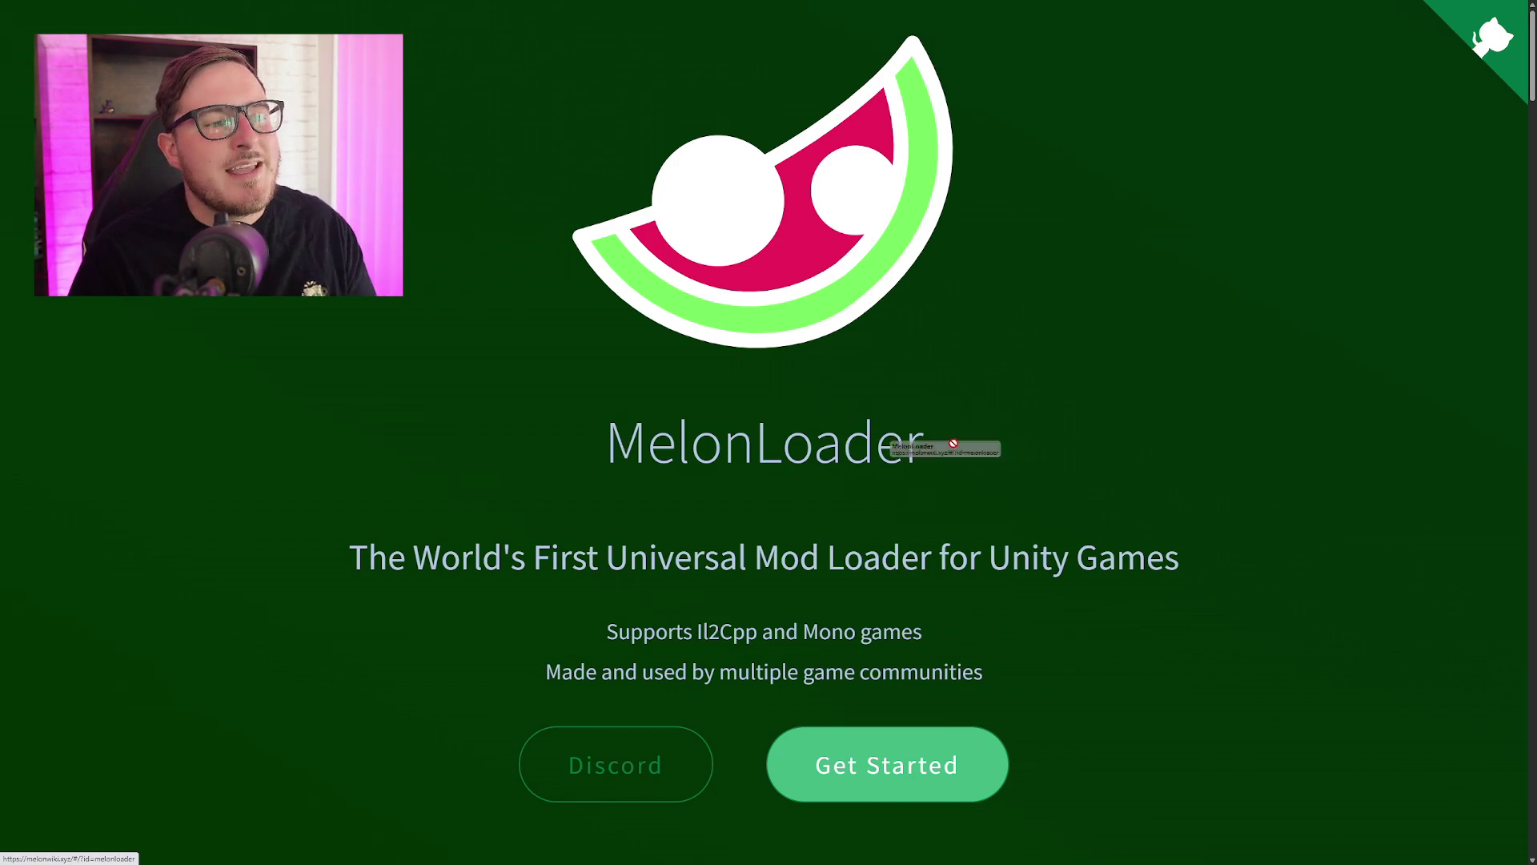
# - Run the Windows MelonLoader installer and select ScootX, showing v0.7.0 installed and 0.7.1 to install
pyautogui.click(961, 753)
pyautogui.scroll(-7, 1035, 631)
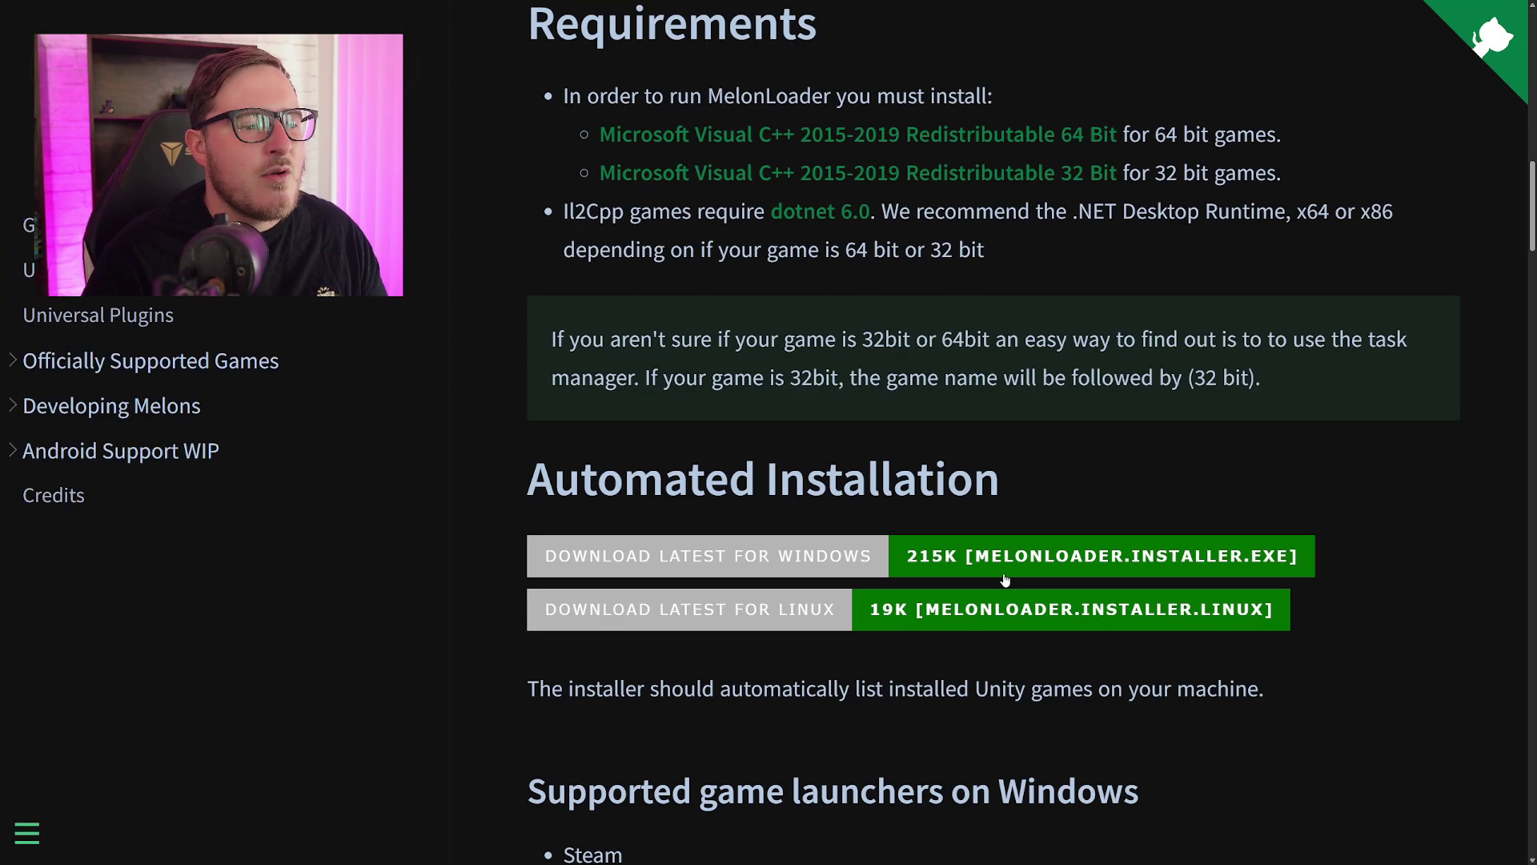
pyautogui.scroll(-1, 1261, 489)
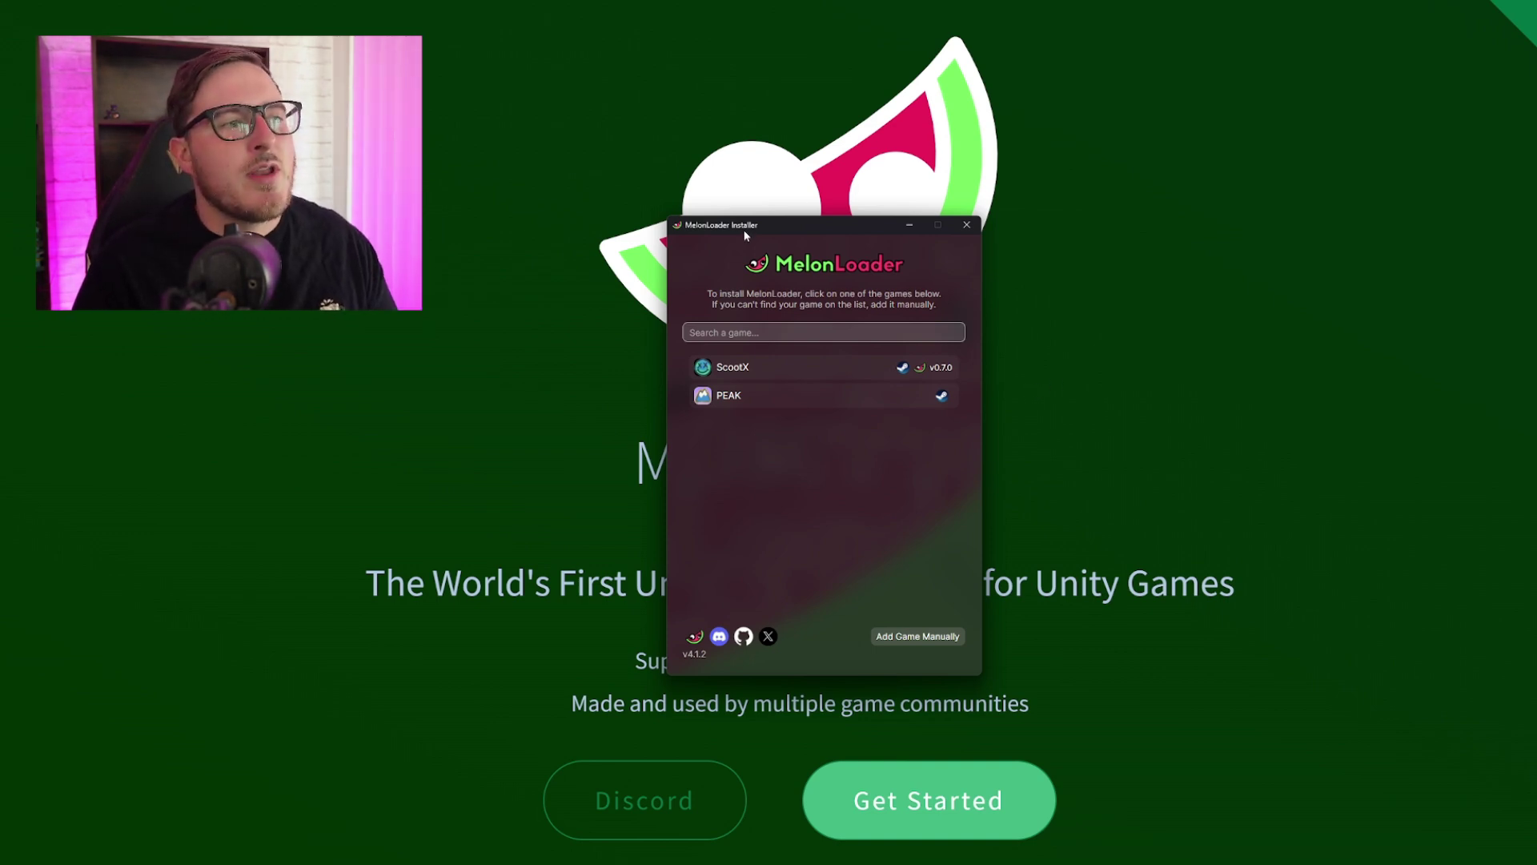
pyautogui.click(743, 365)
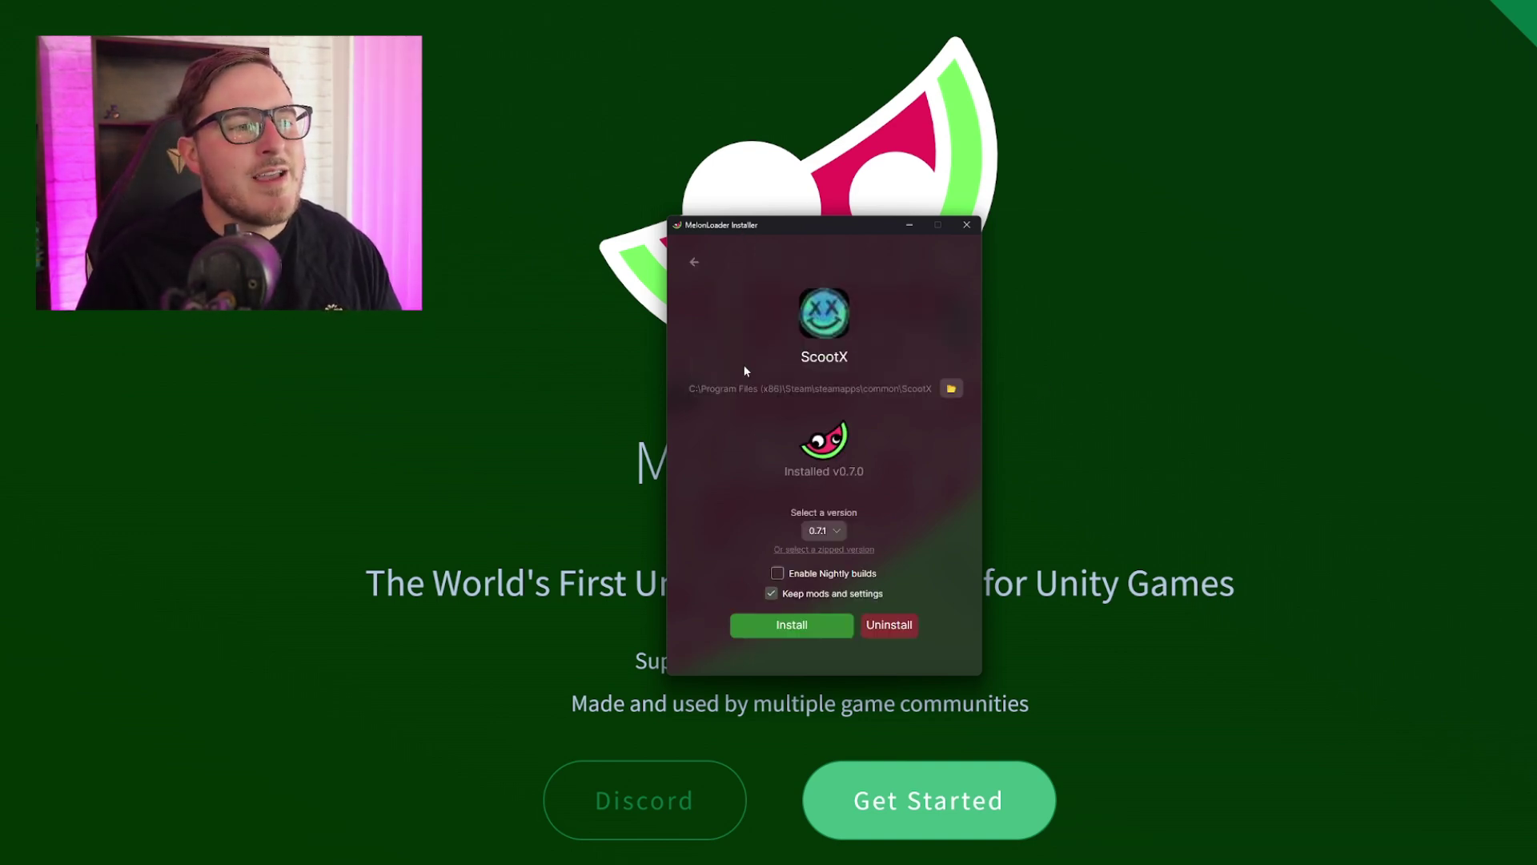
# - Upgrade ScootX to MelonLoader v0.7.1 and open the ScootX install folder in File Explorer
pyautogui.click(805, 628)
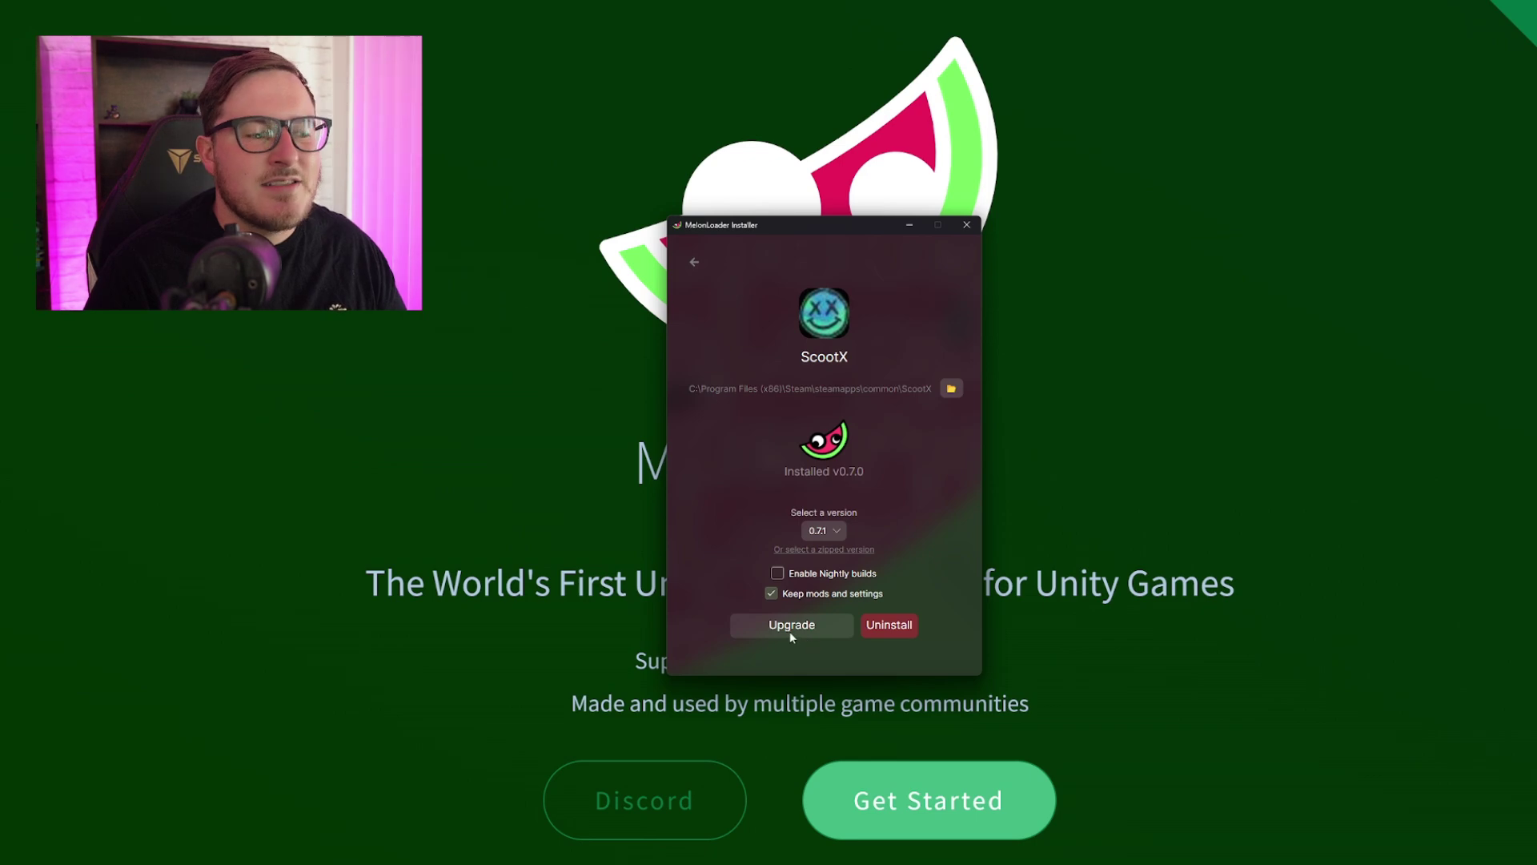
pyautogui.click(952, 389)
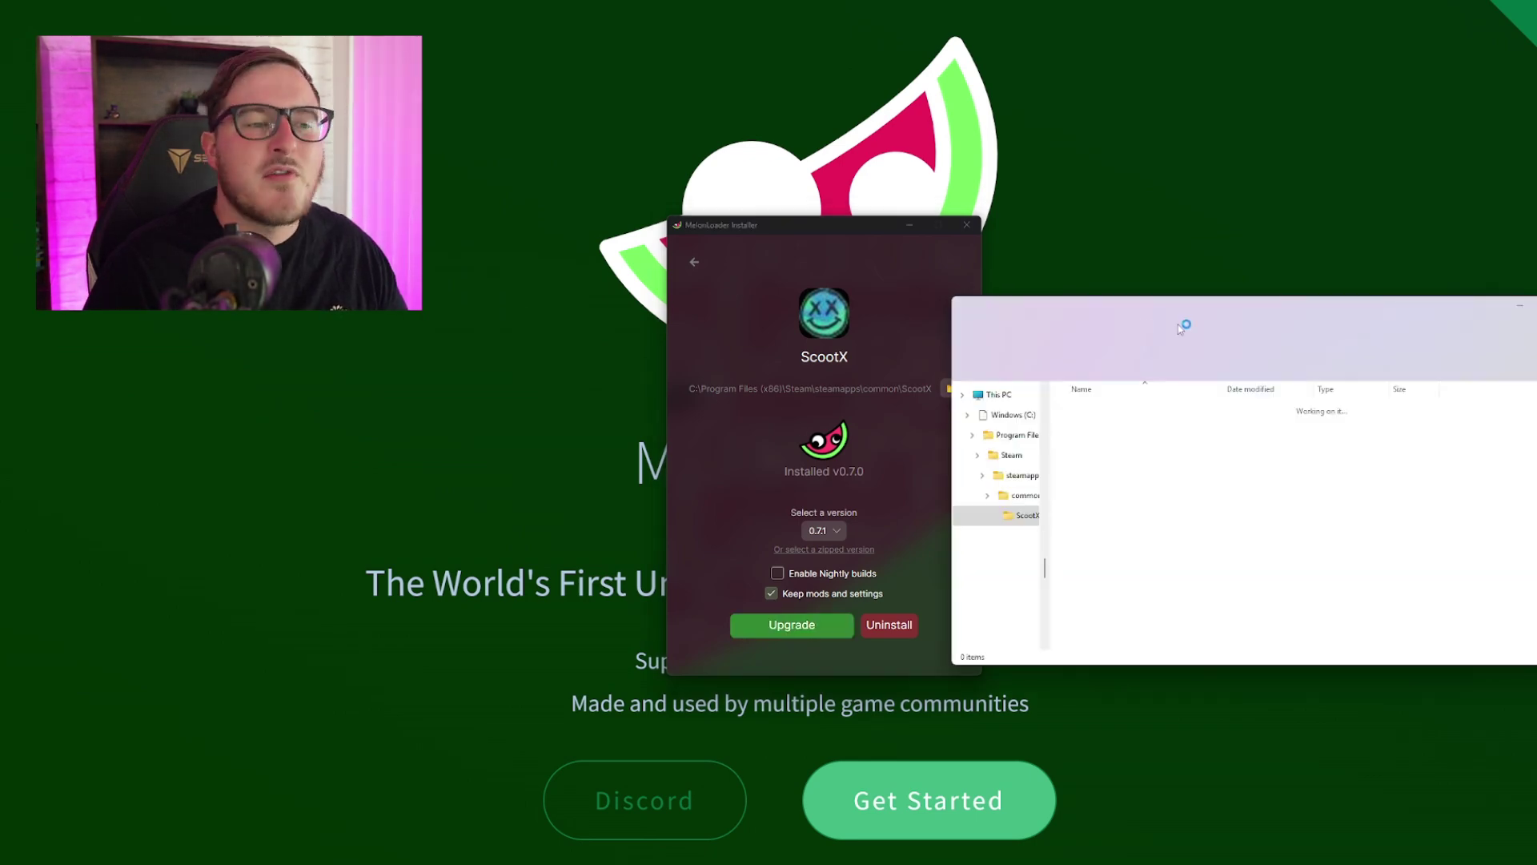
# - Open the ScootX Mods folder holding rmod_ScootX, then switch to the ScootX Mods Discord server
pyautogui.moveTo(1240, 300); pyautogui.dragTo(837, 302)
pyautogui.doubleClick(676, 431)
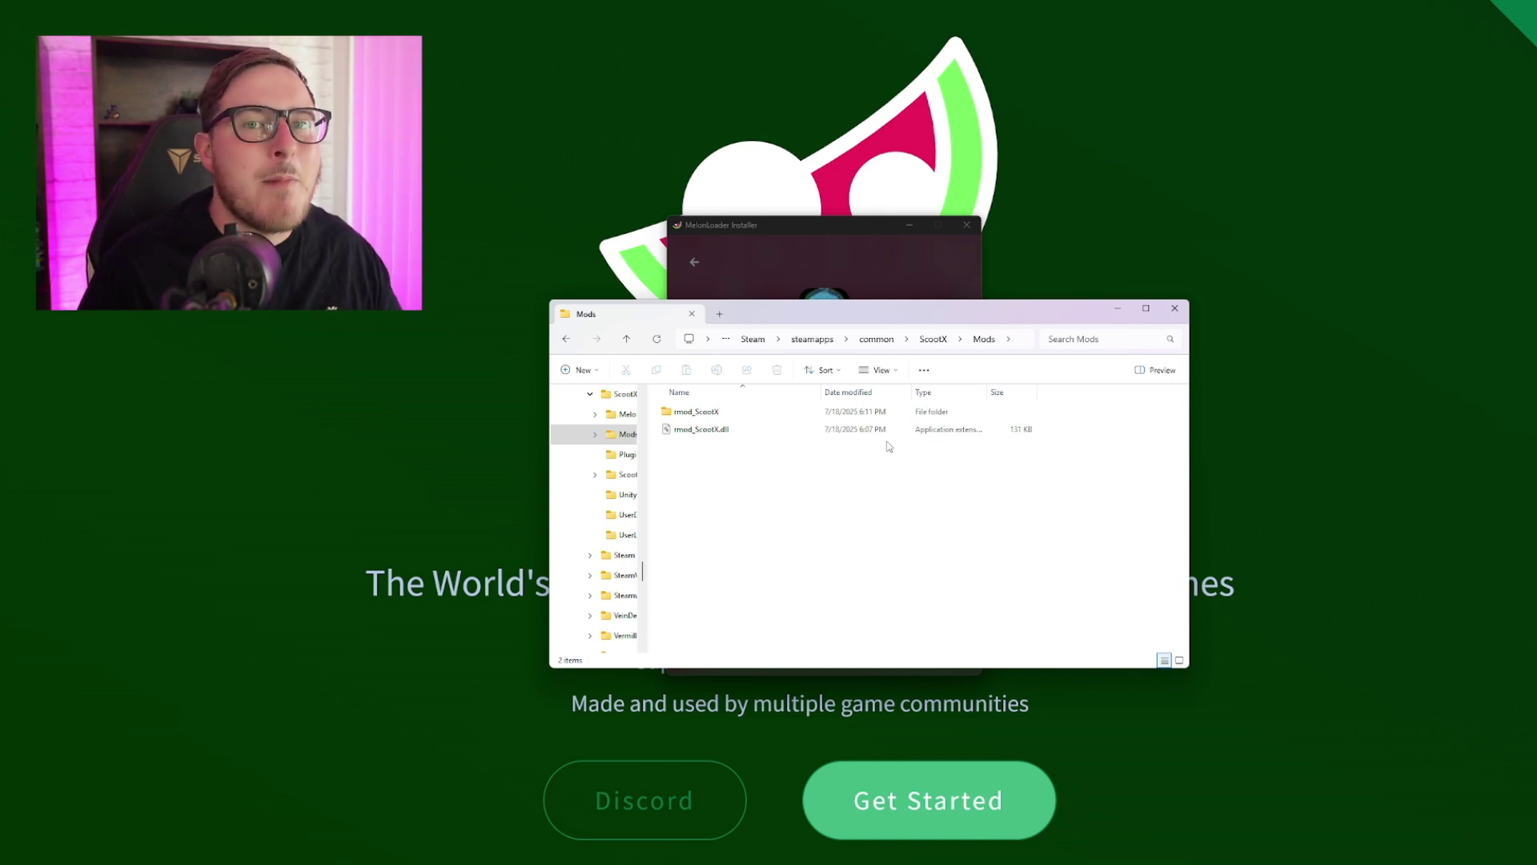
pyautogui.hotkey('alt', 'Tab')
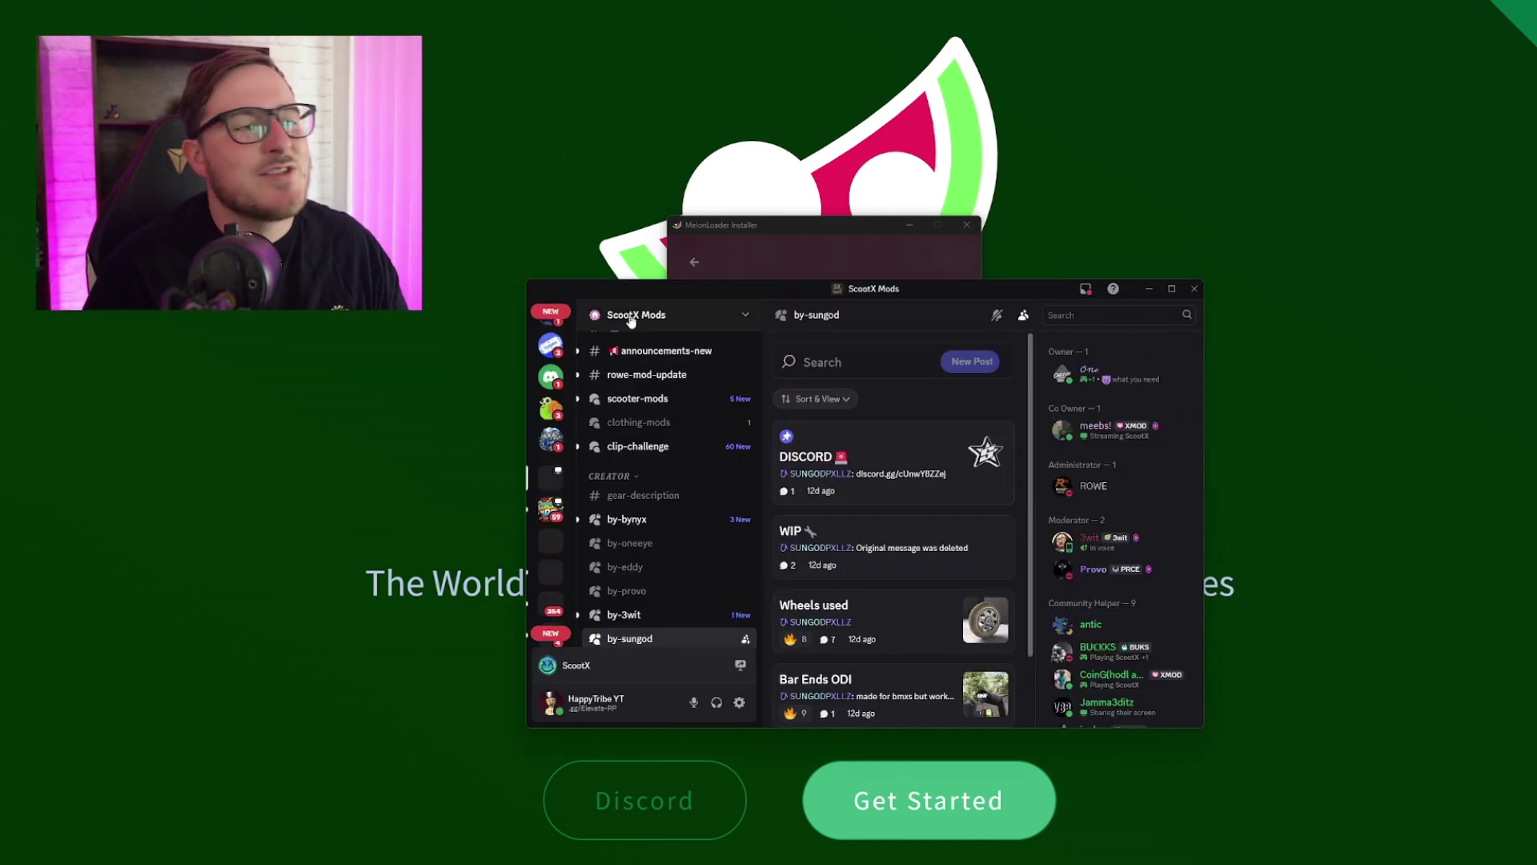
# - Download the rowemod_ScootX.dll attachment from #rowe-mod-update, accepting the dangerous-file warning
pyautogui.click(647, 374)
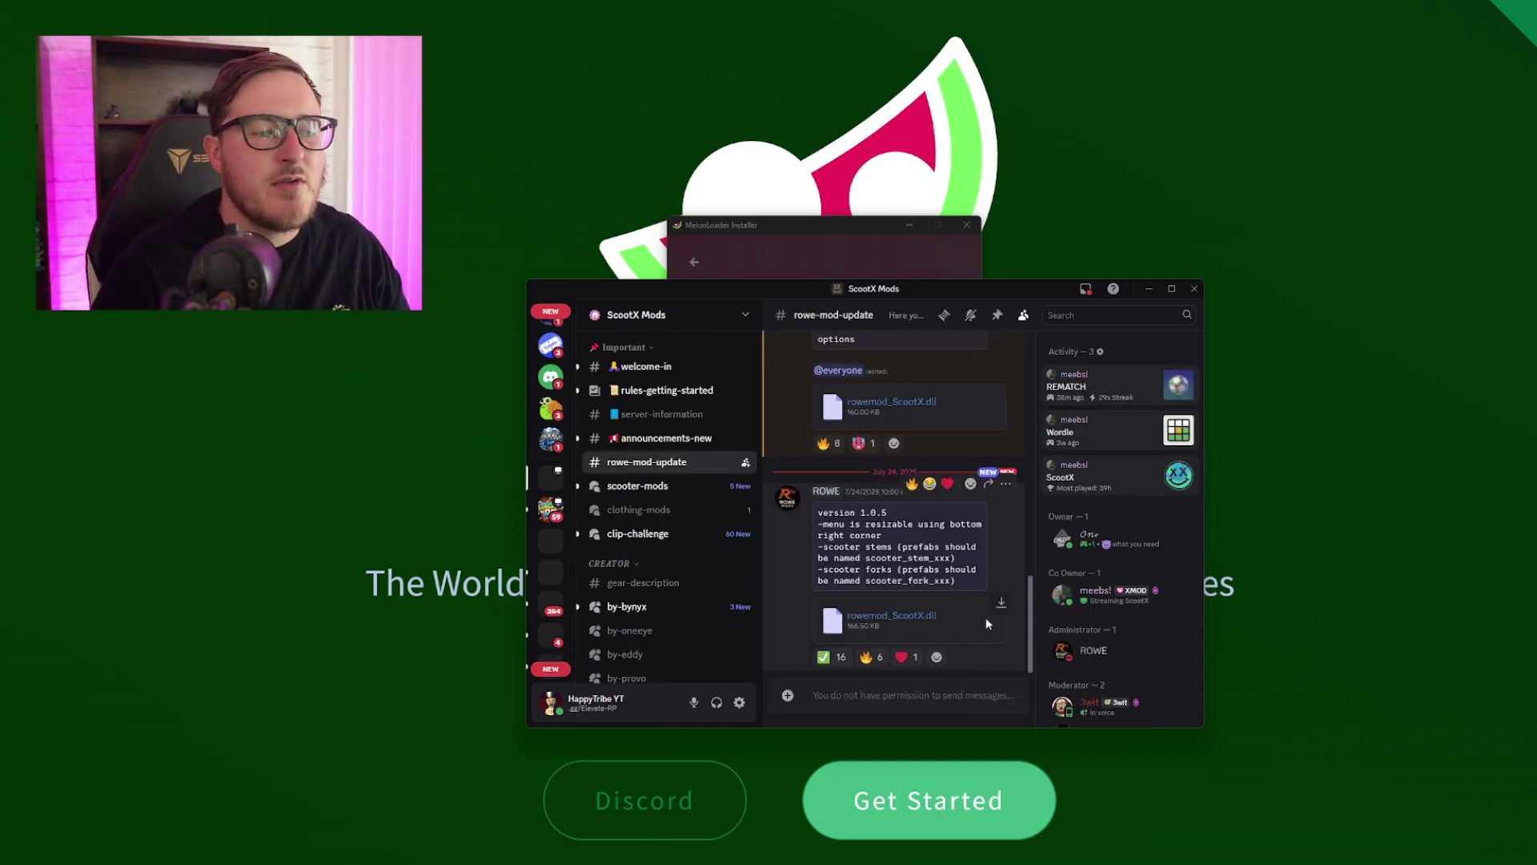
pyautogui.click(966, 630)
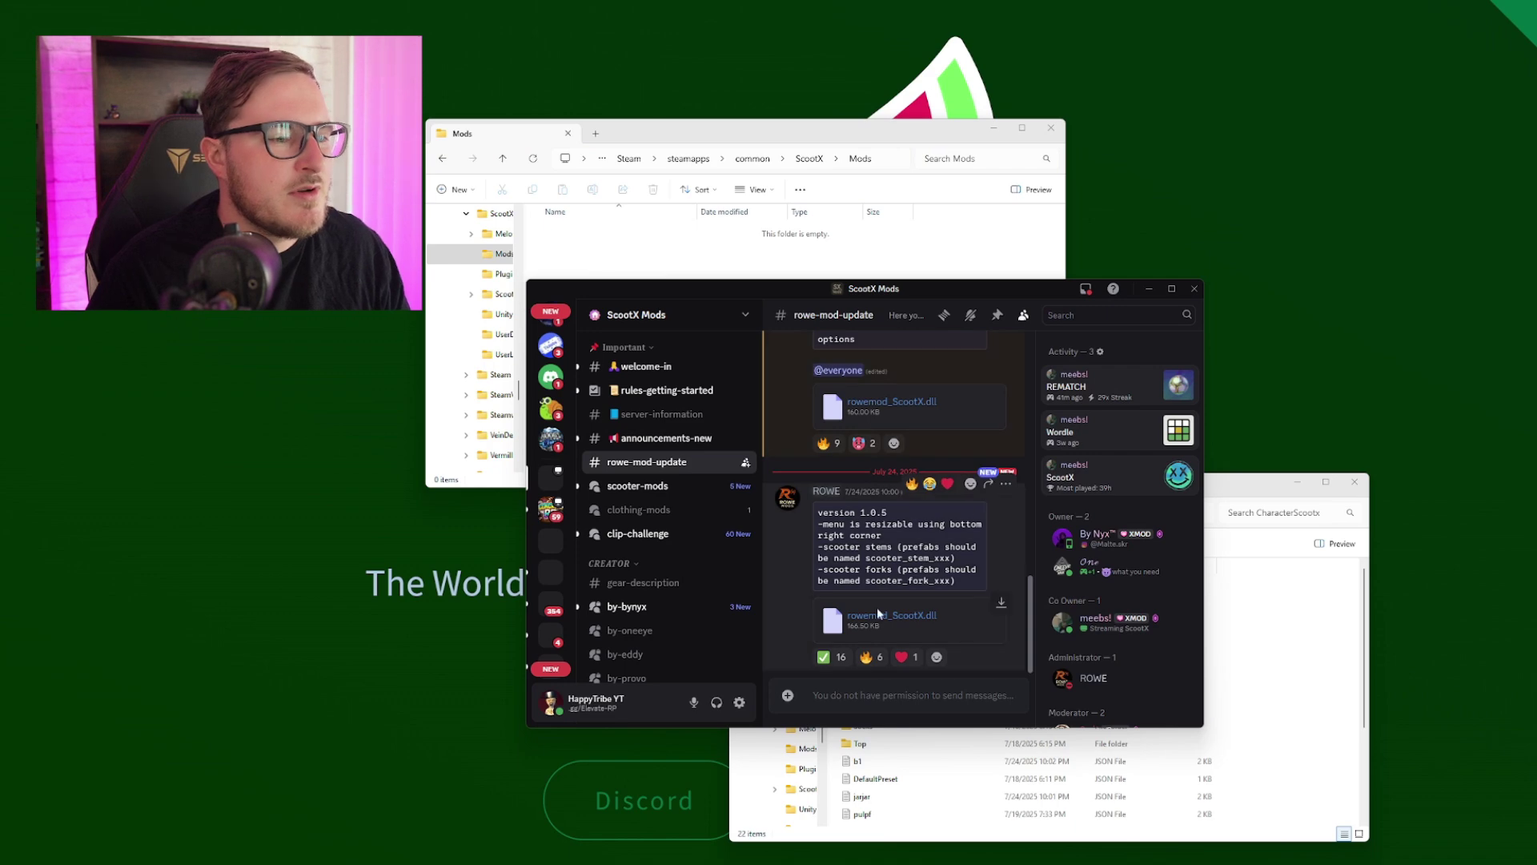
pyautogui.click(886, 622)
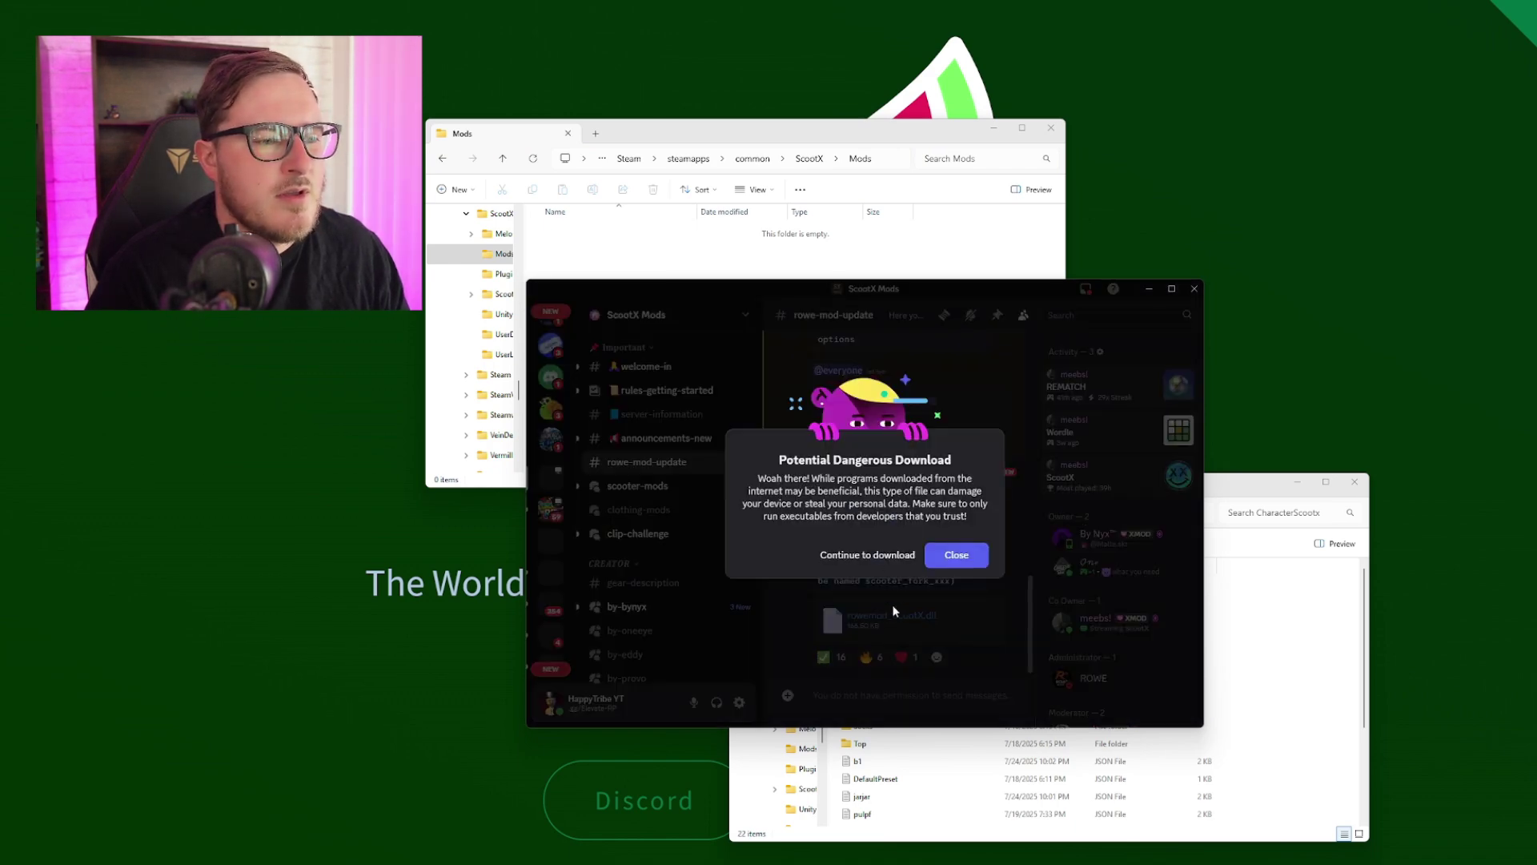
pyautogui.click(878, 563)
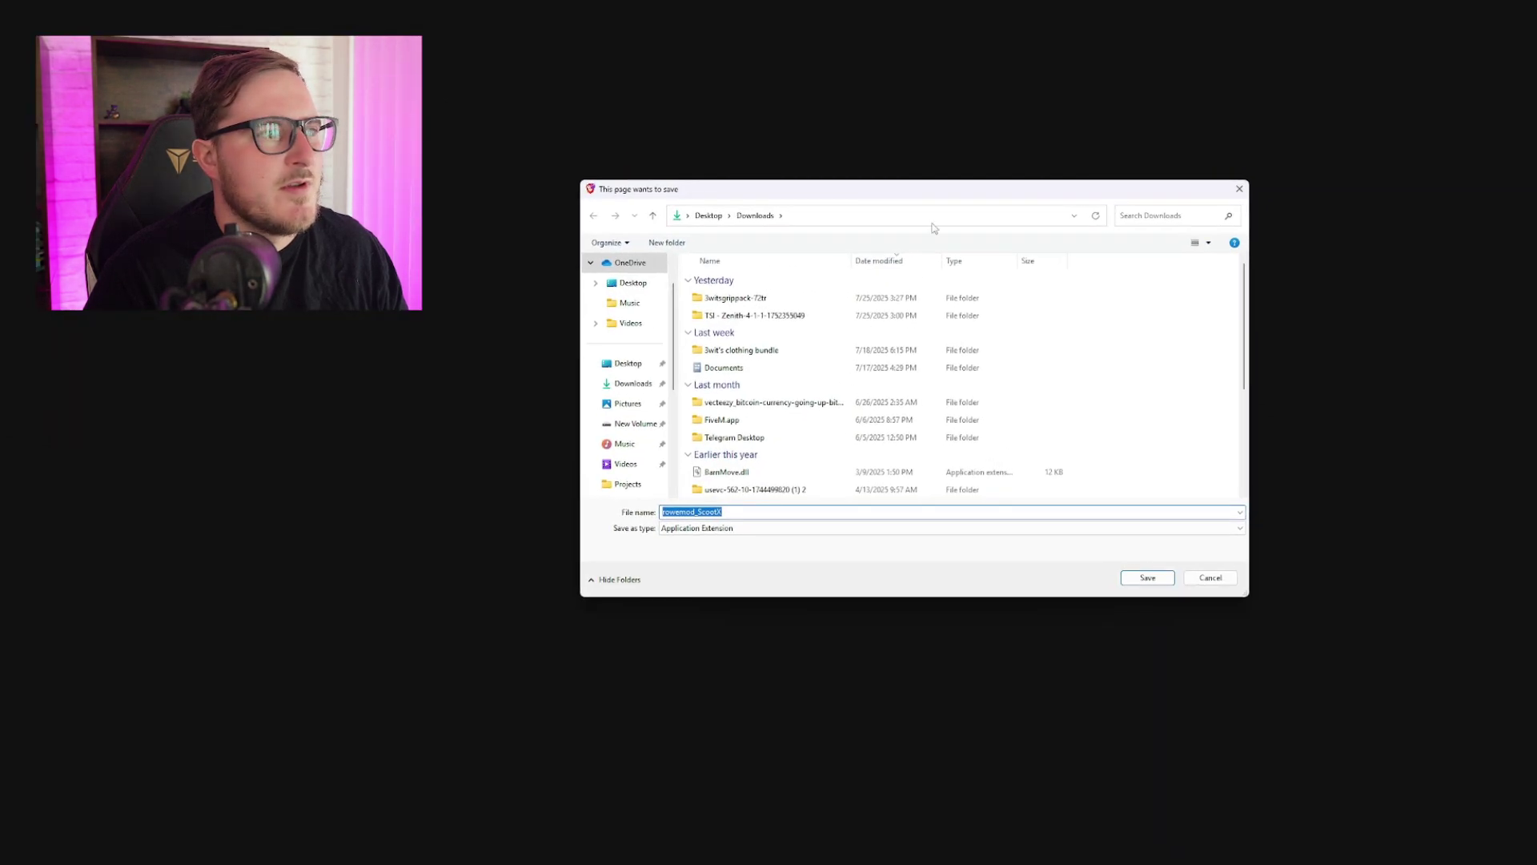
# - Save rowemod_ScootX.dll to Downloads and keep the unverified download (187 KB)
pyautogui.click(1148, 580)
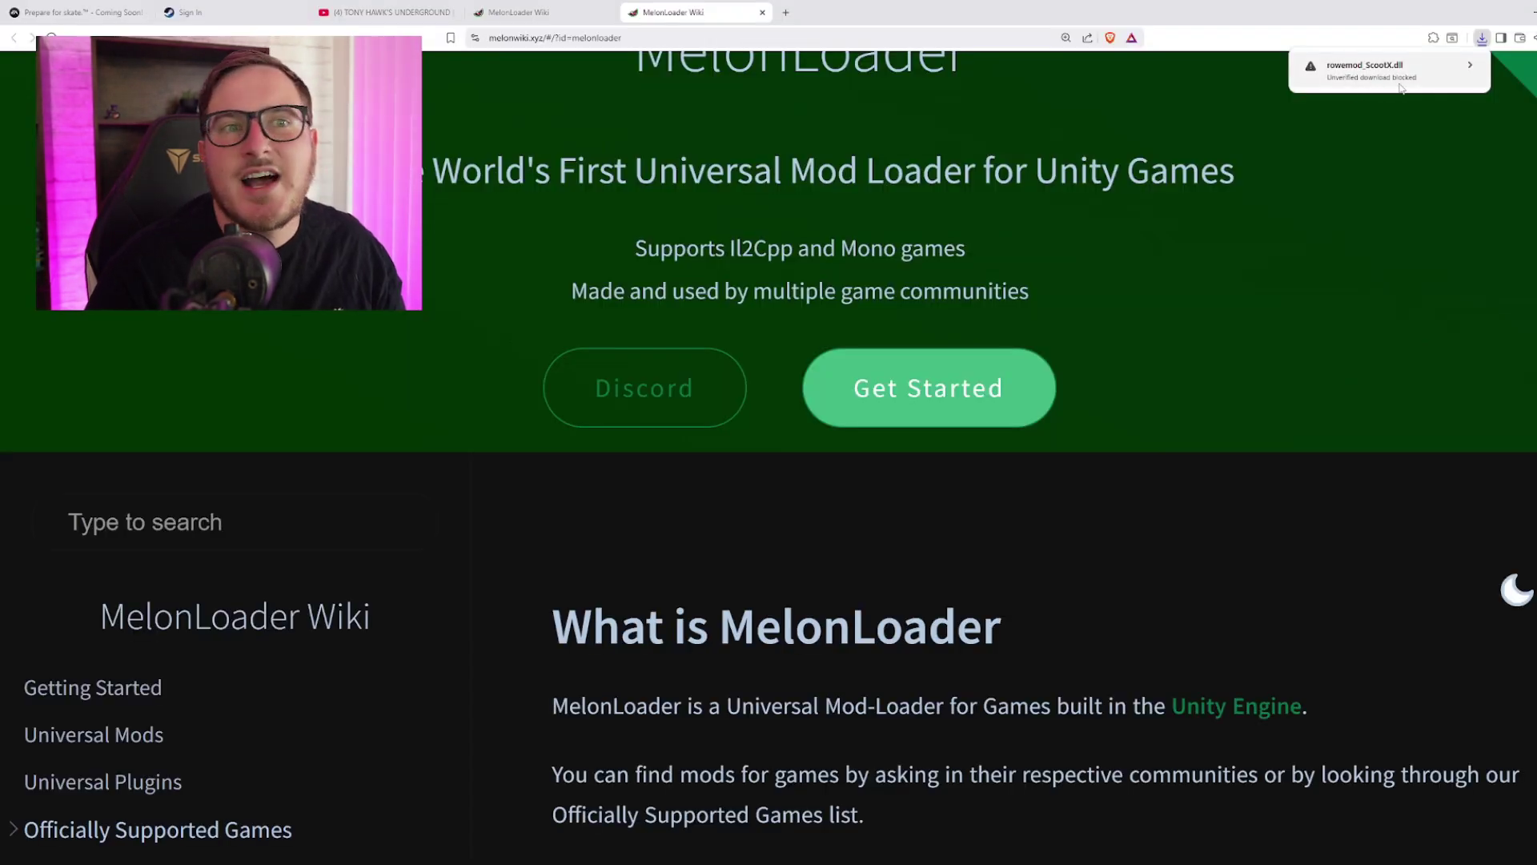
pyautogui.click(1361, 80)
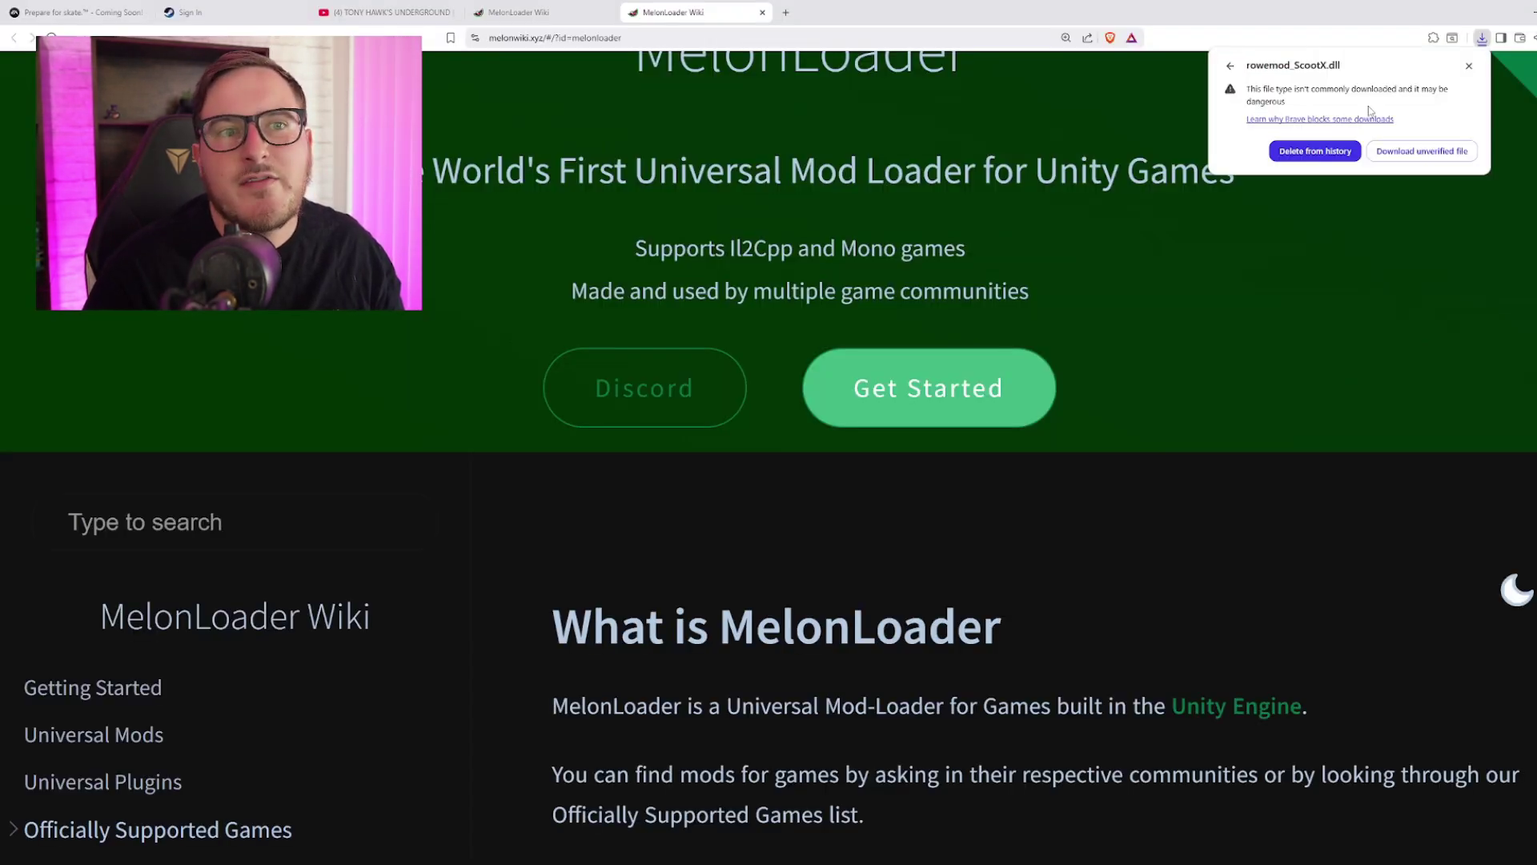
pyautogui.click(1421, 151)
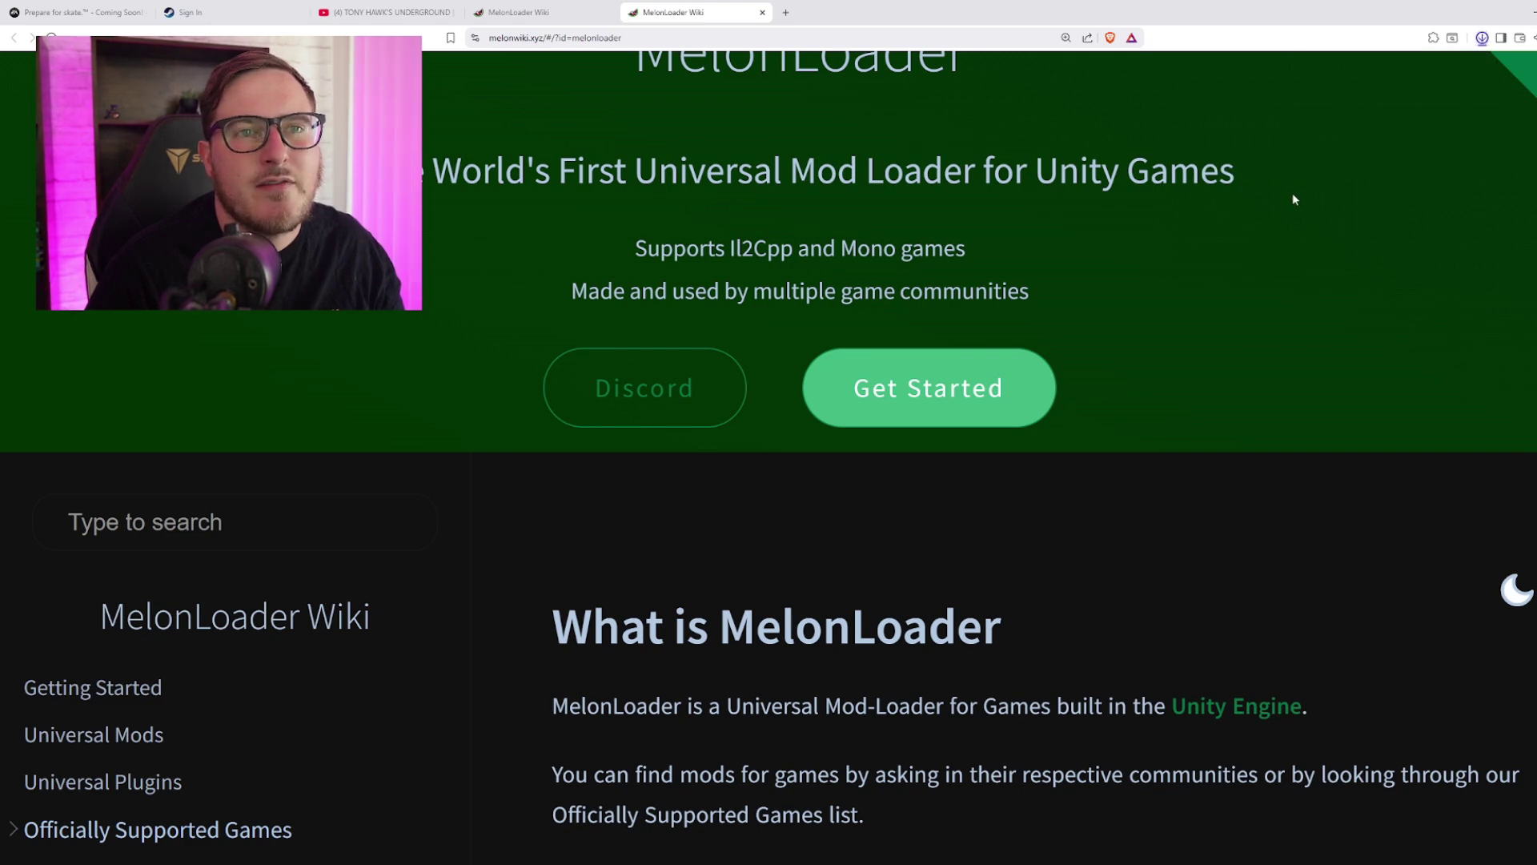
pyautogui.hotkey('alt', 'Tab')
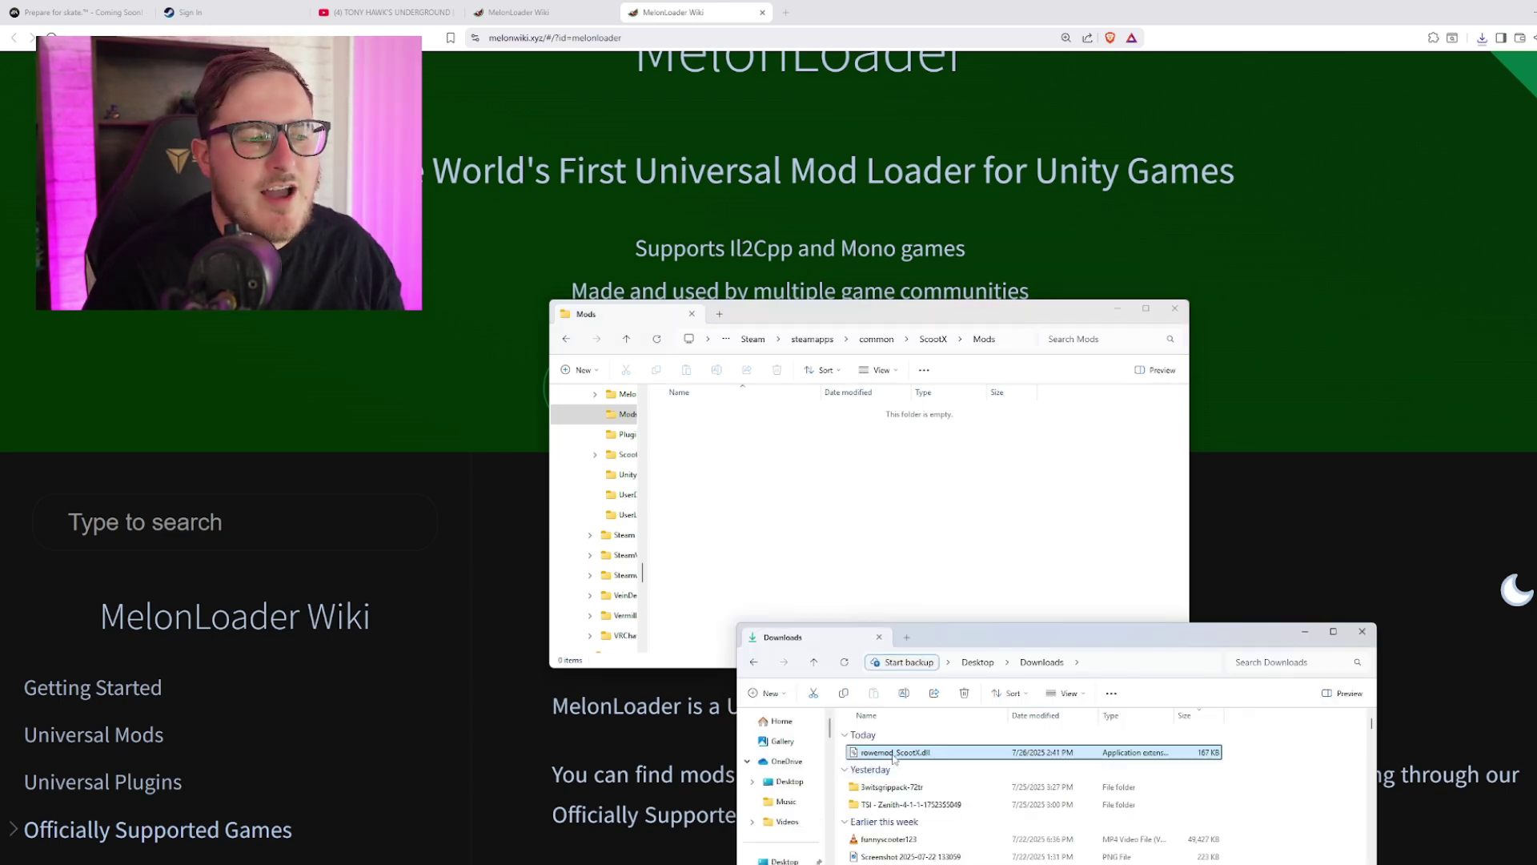
# - Move rowemod_ScootX.dll from Downloads into the ScootX Mods folder
pyautogui.moveTo(766, 491); pyautogui.dragTo(767, 493)
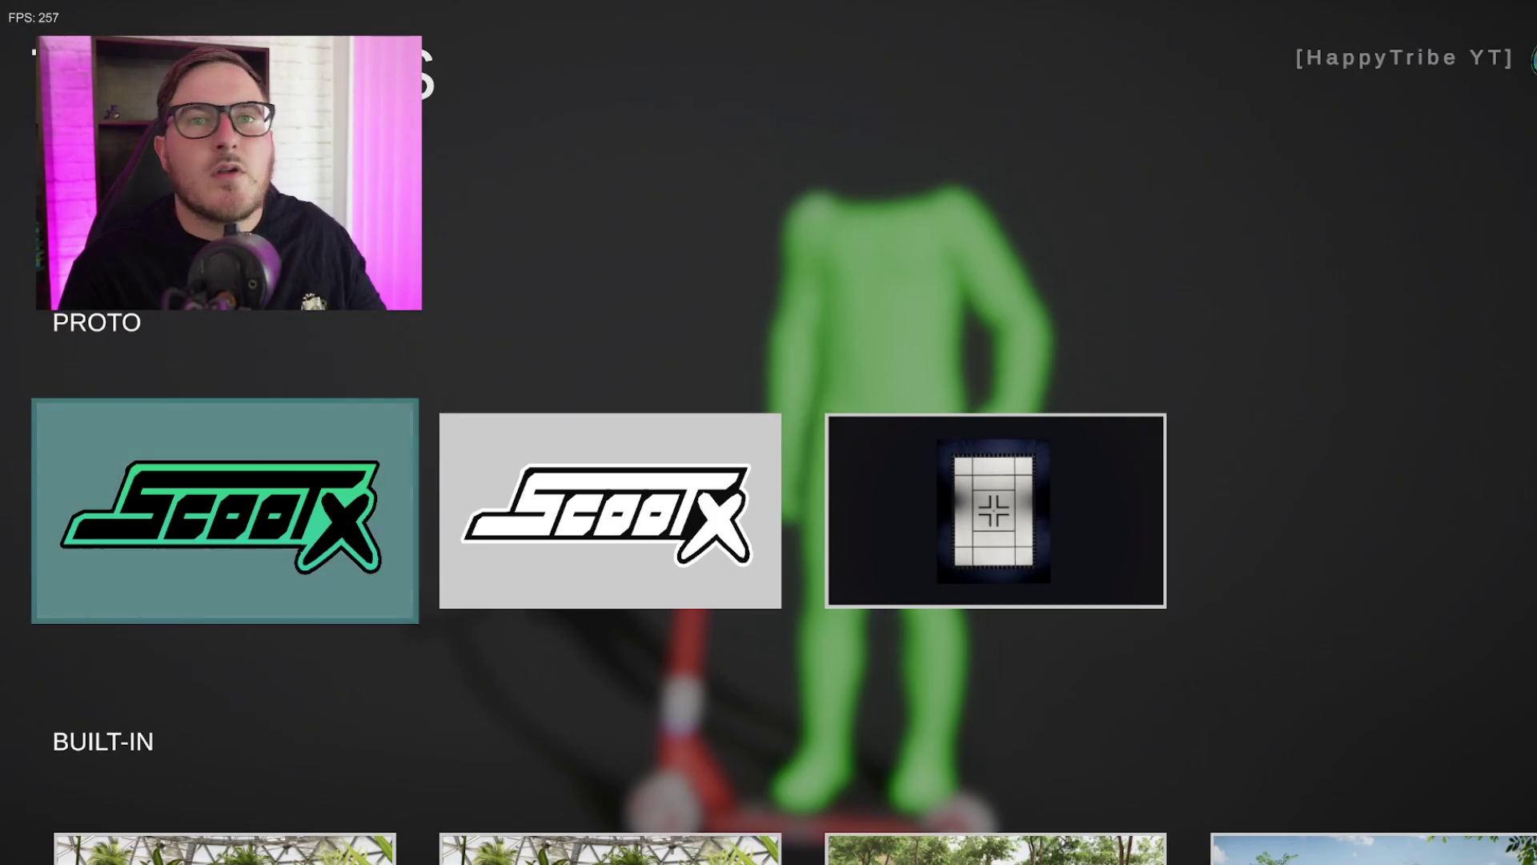
# - Load the built-in forest park map and open the RoweMod menu with F1
pyautogui.press('Down')
pyautogui.press('Right')
pyautogui.press('Right')
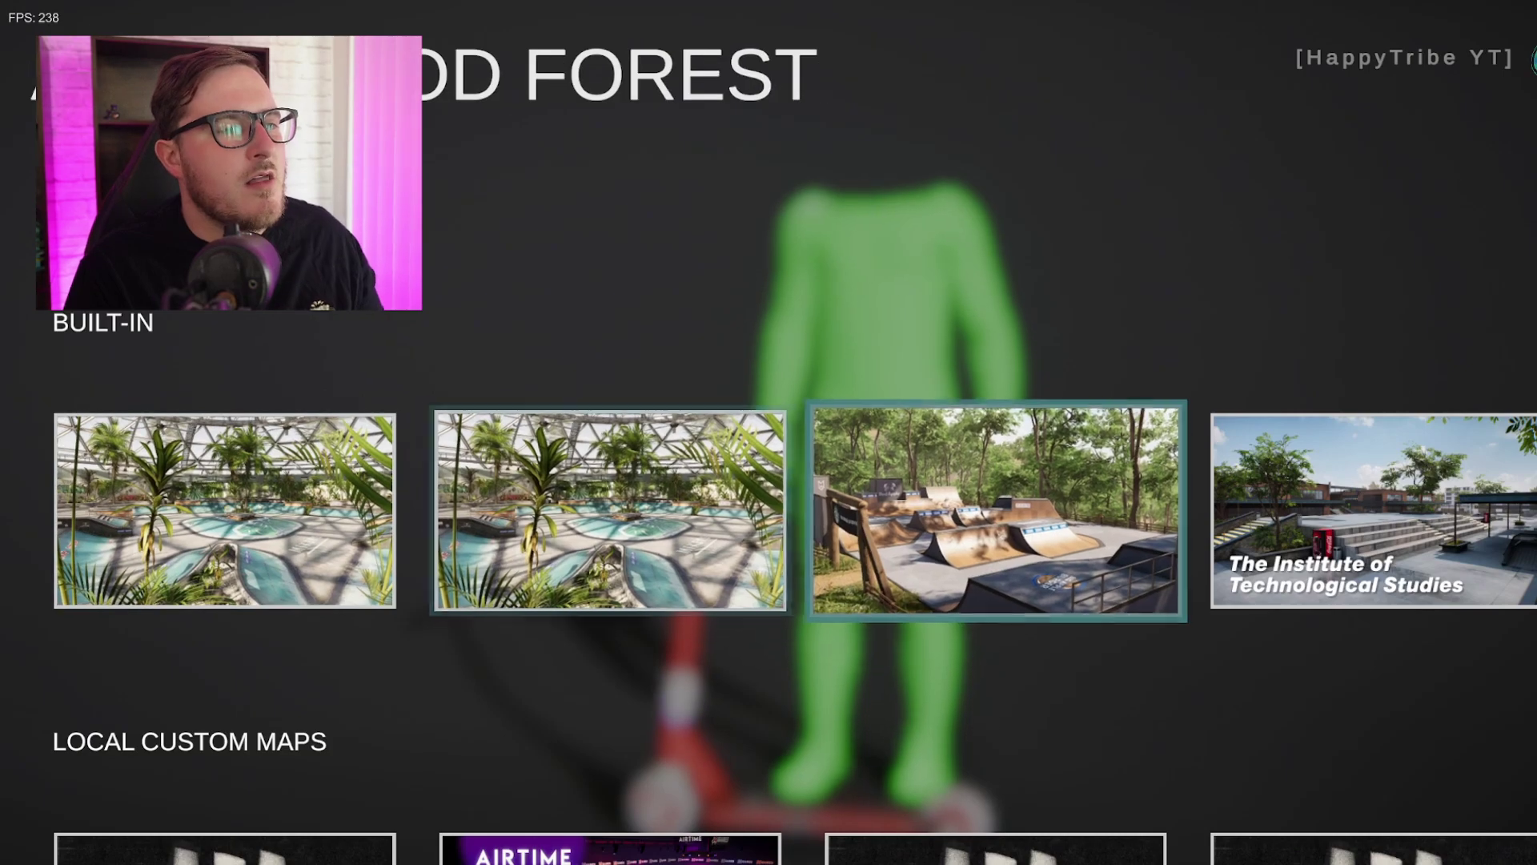
pyautogui.press('Return')
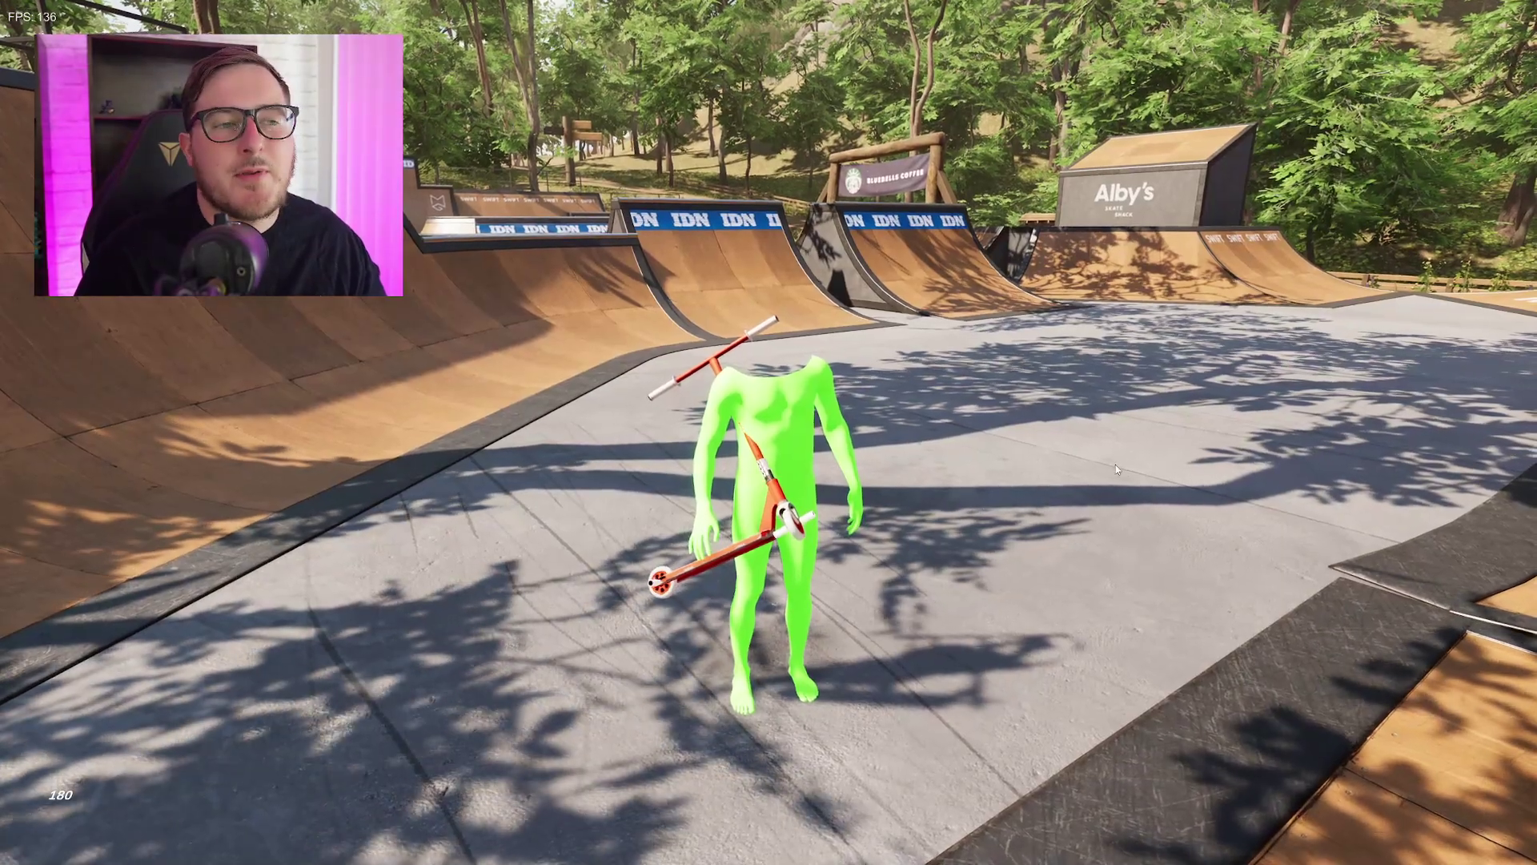
pyautogui.press('F1')
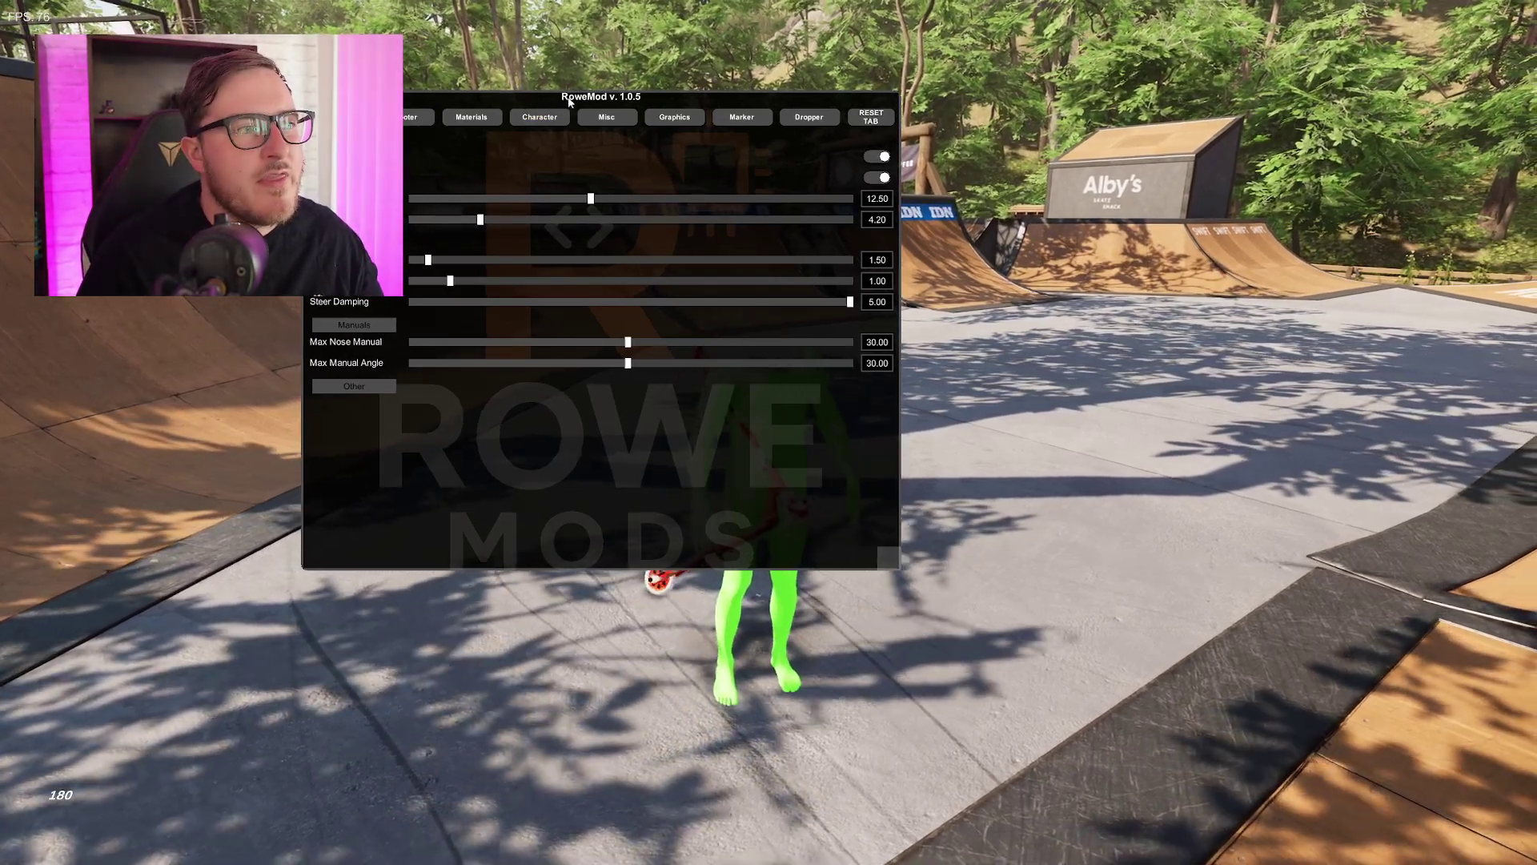
# - Browse the RoweMod v1.0.5 Scooter, Materials and Character tabs, then reopen the ScootX game folder
pyautogui.moveTo(589, 132); pyautogui.dragTo(774, 266)
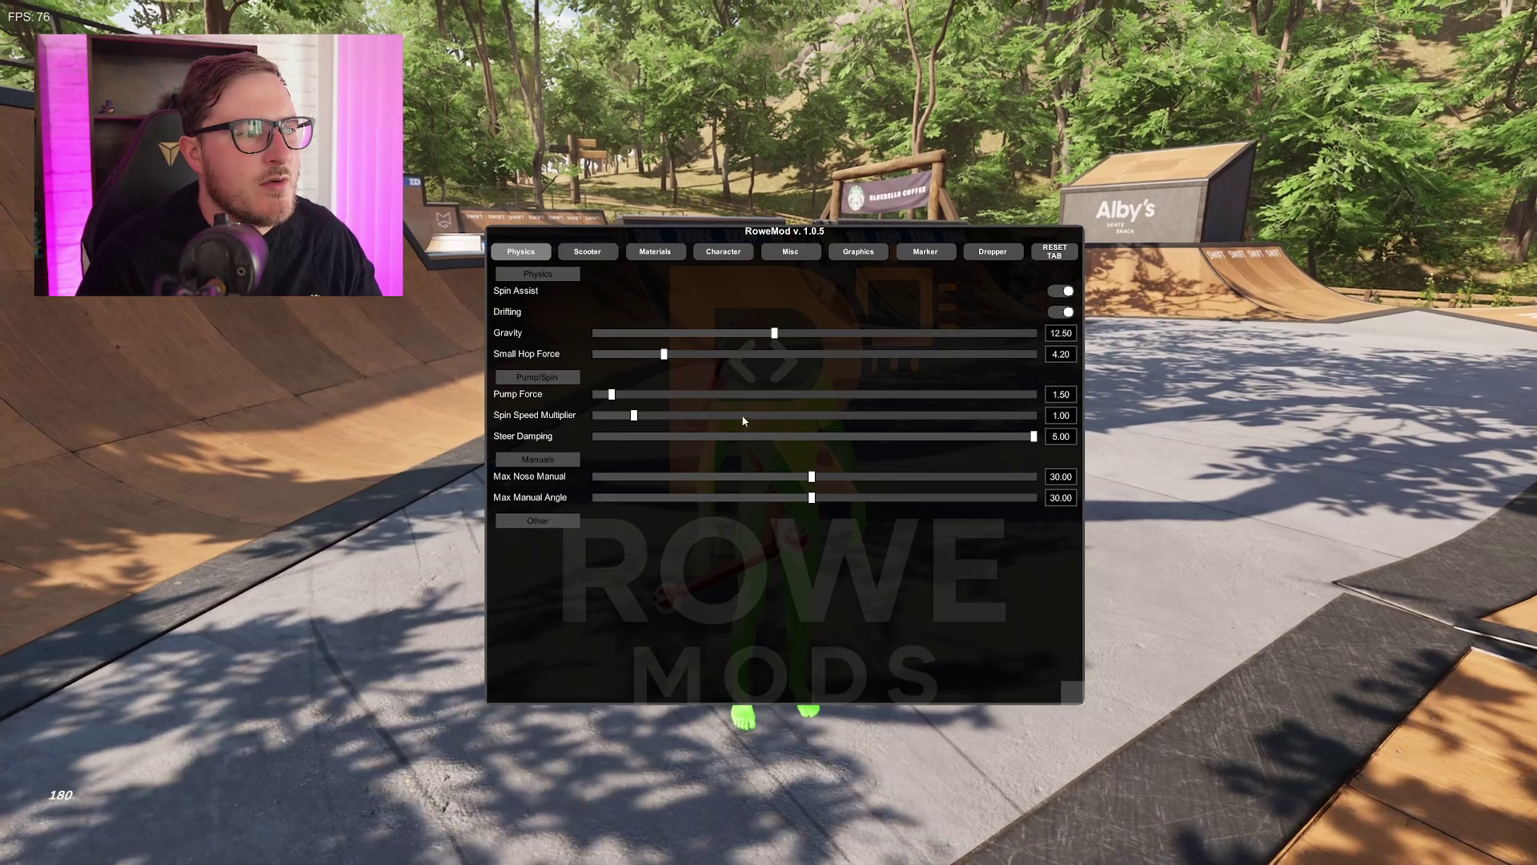
pyautogui.click(587, 252)
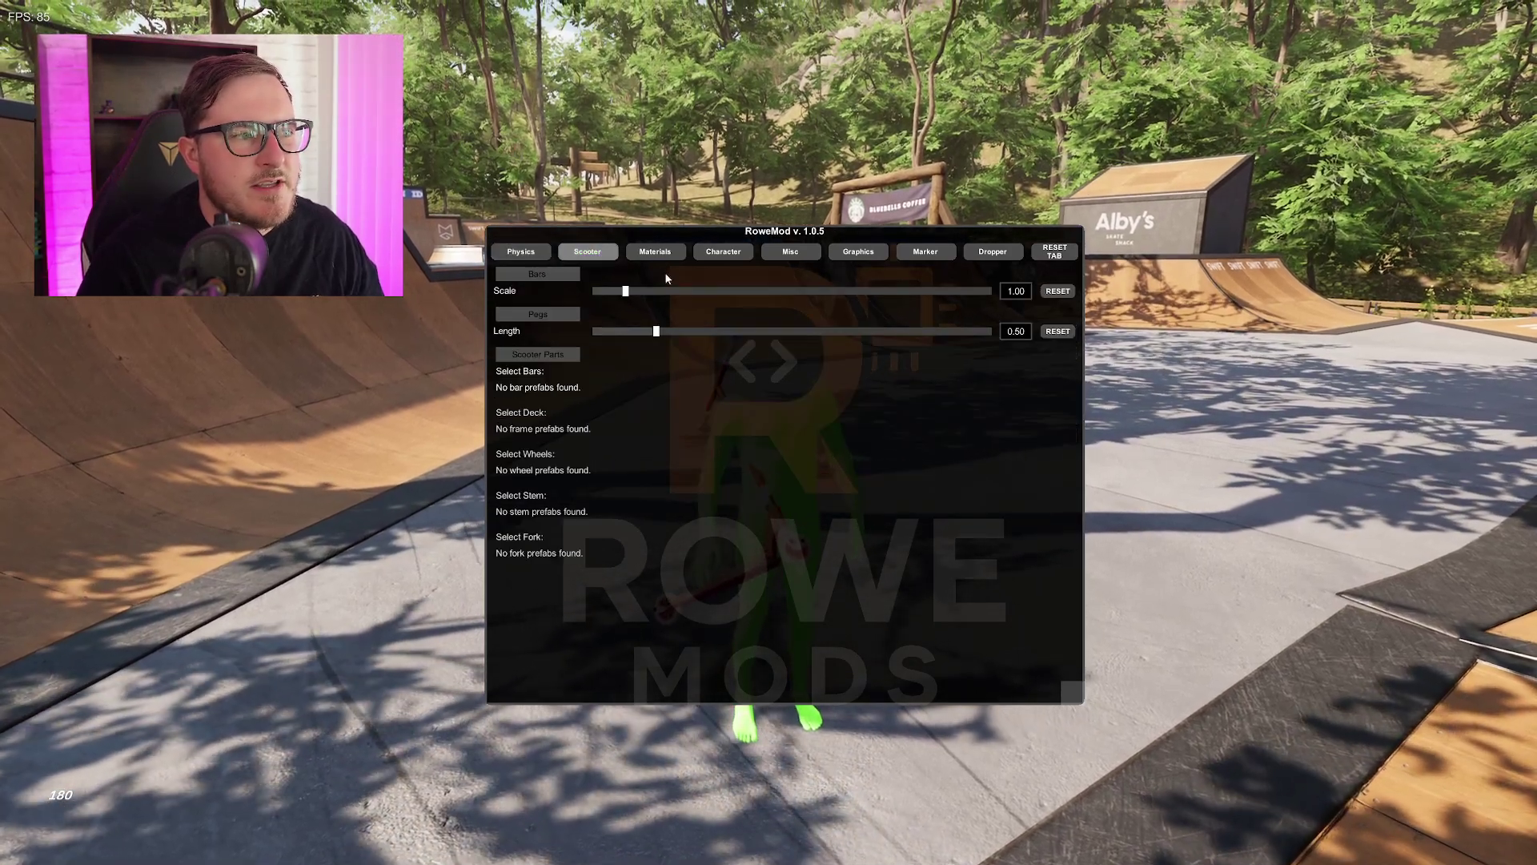
pyautogui.click(655, 251)
pyautogui.click(723, 252)
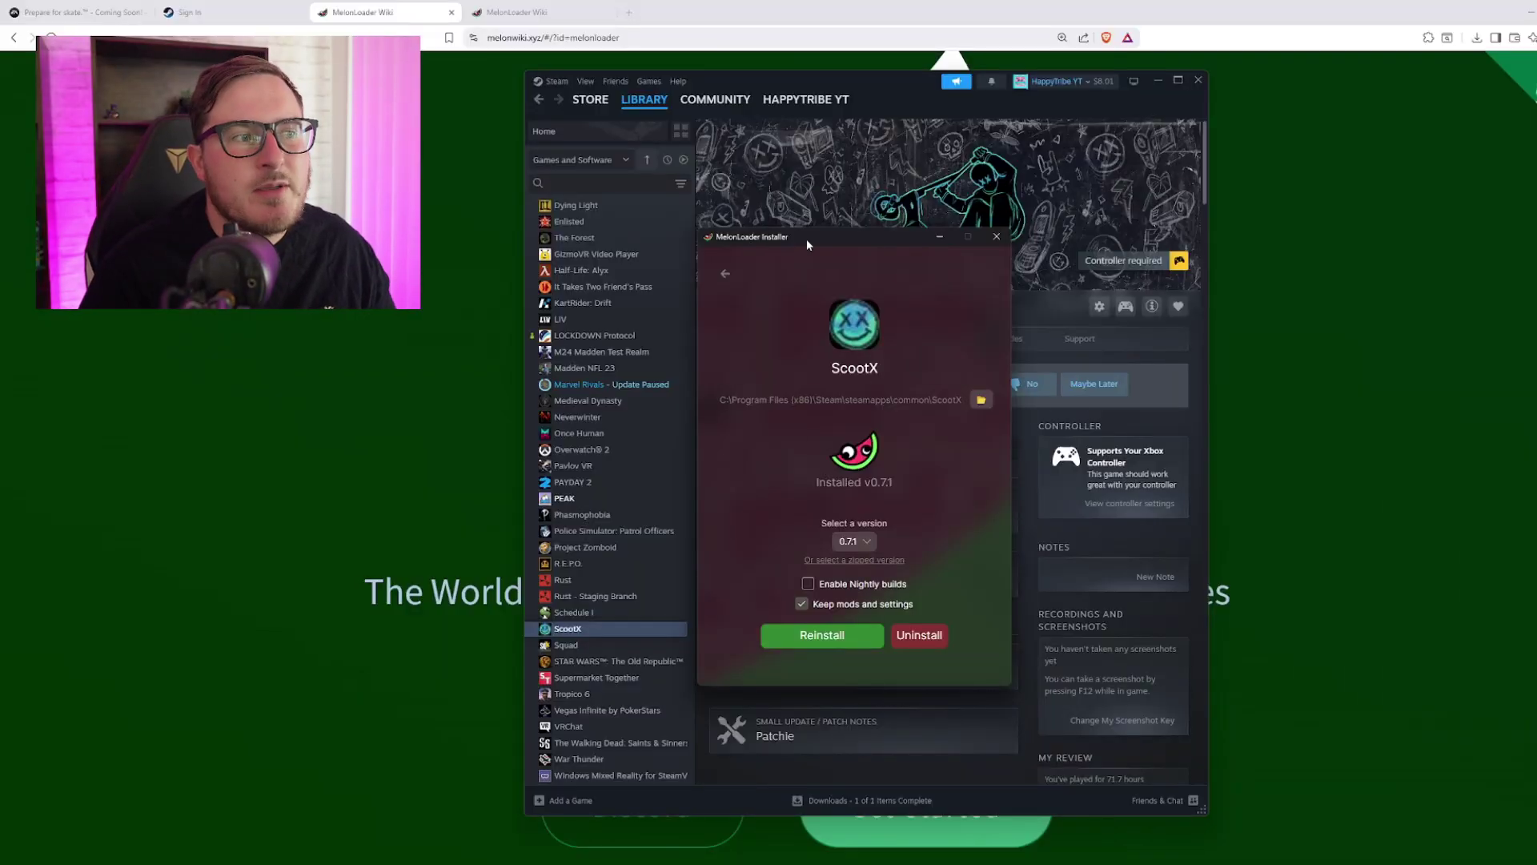
pyautogui.click(982, 399)
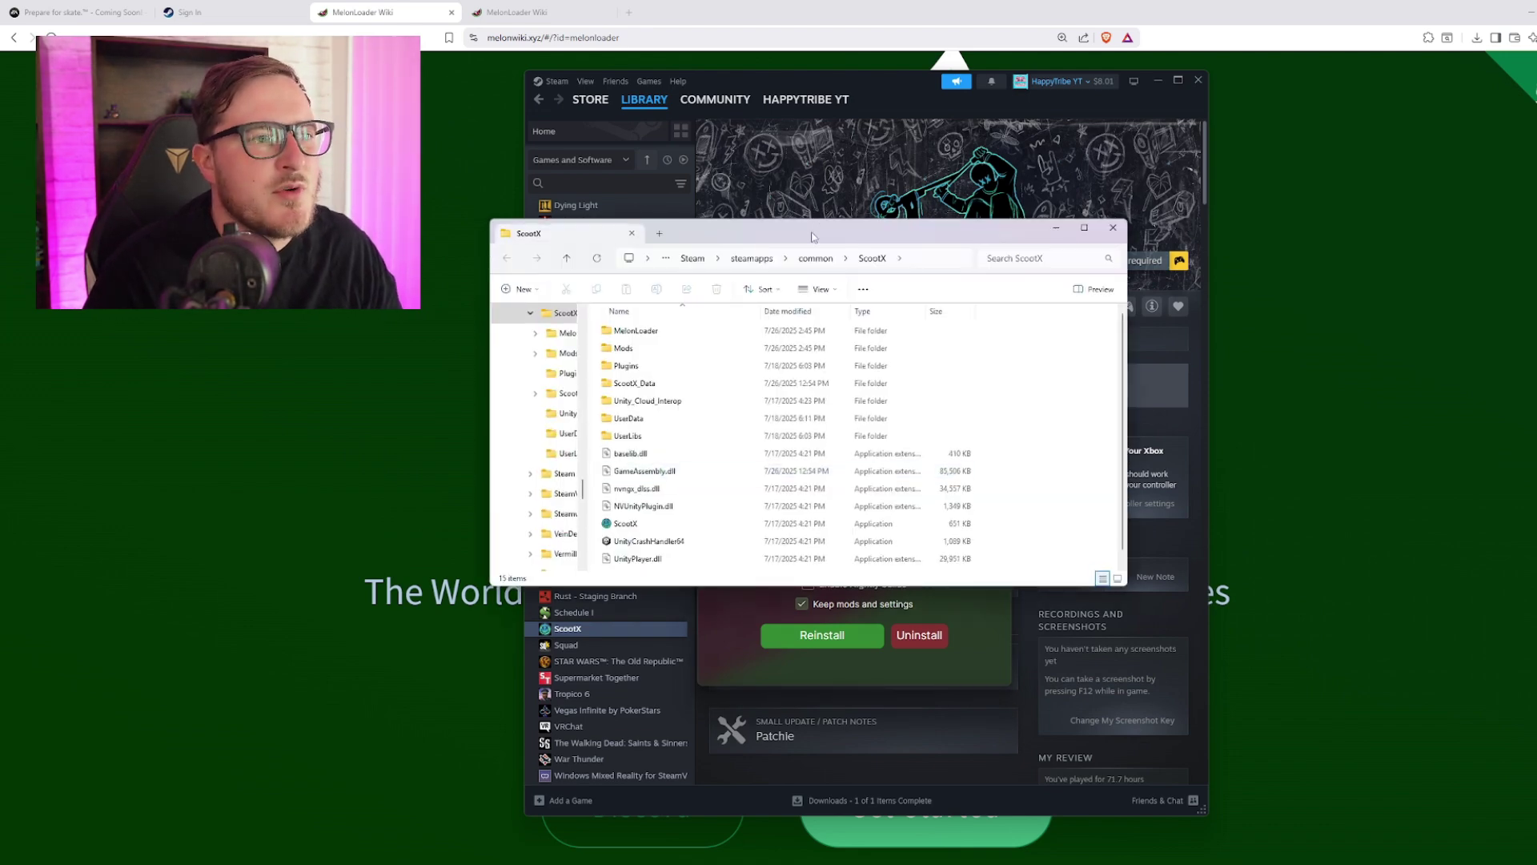
# - Browse Mods > rmod_ScootX, check the empty Bundles folder, then open the Character part subfolders
pyautogui.moveTo(813, 237); pyautogui.dragTo(832, 283)
pyautogui.doubleClick(669, 397)
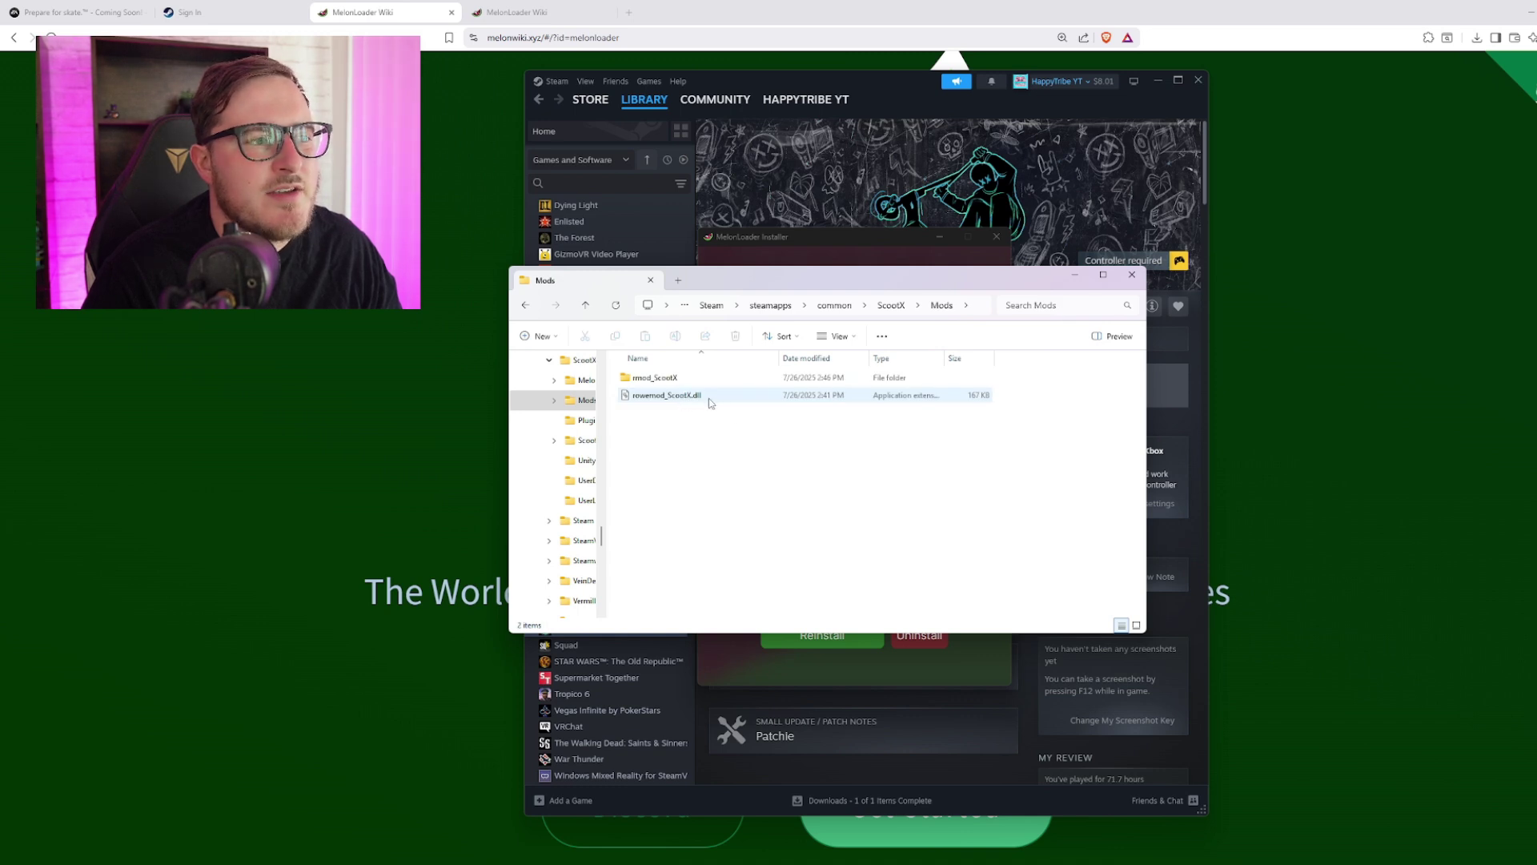
pyautogui.doubleClick(655, 380)
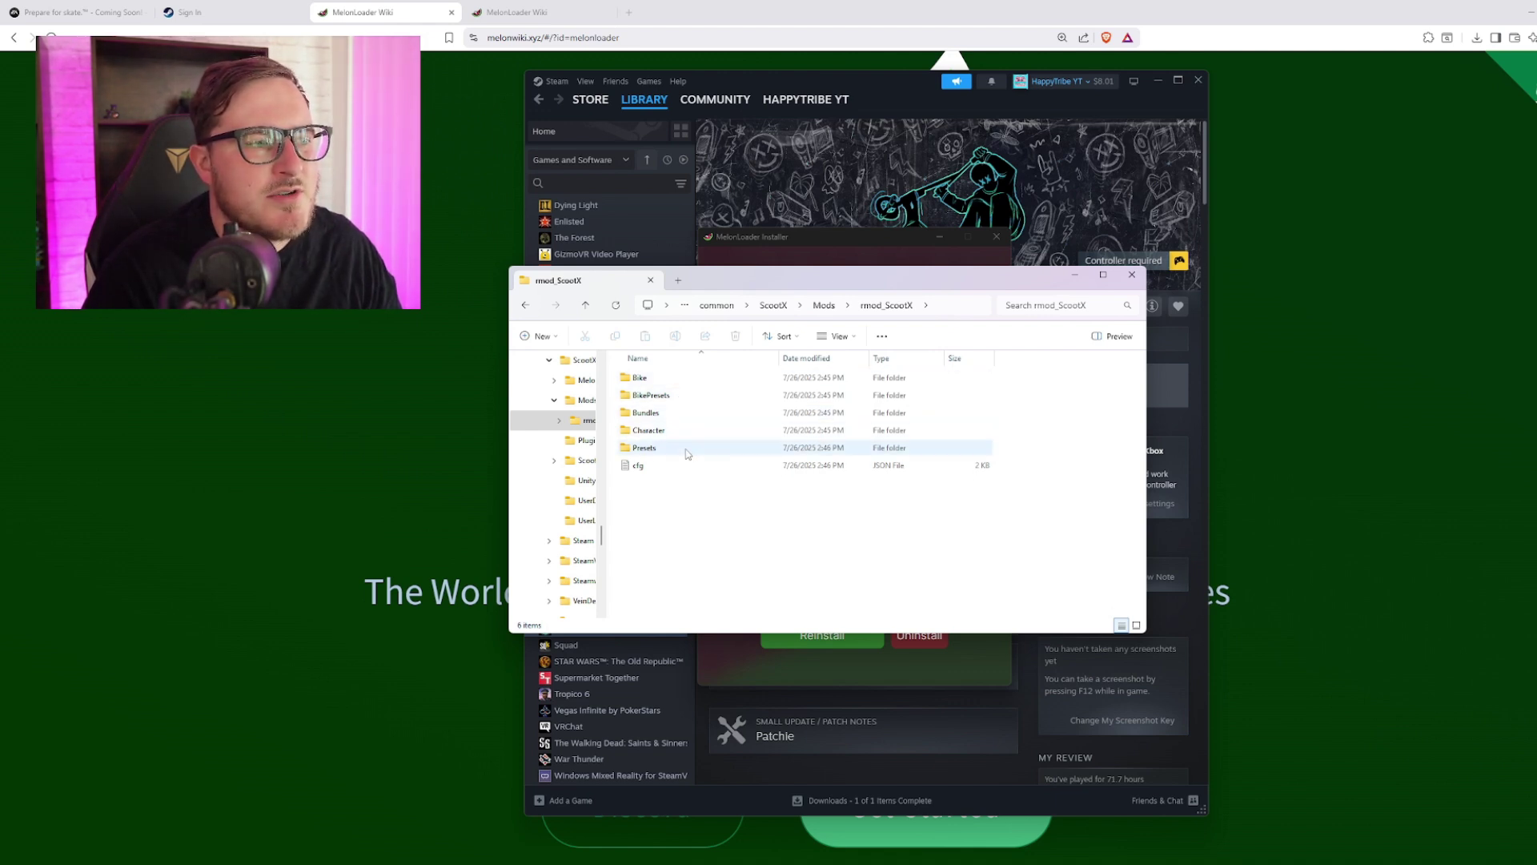
pyautogui.doubleClick(647, 412)
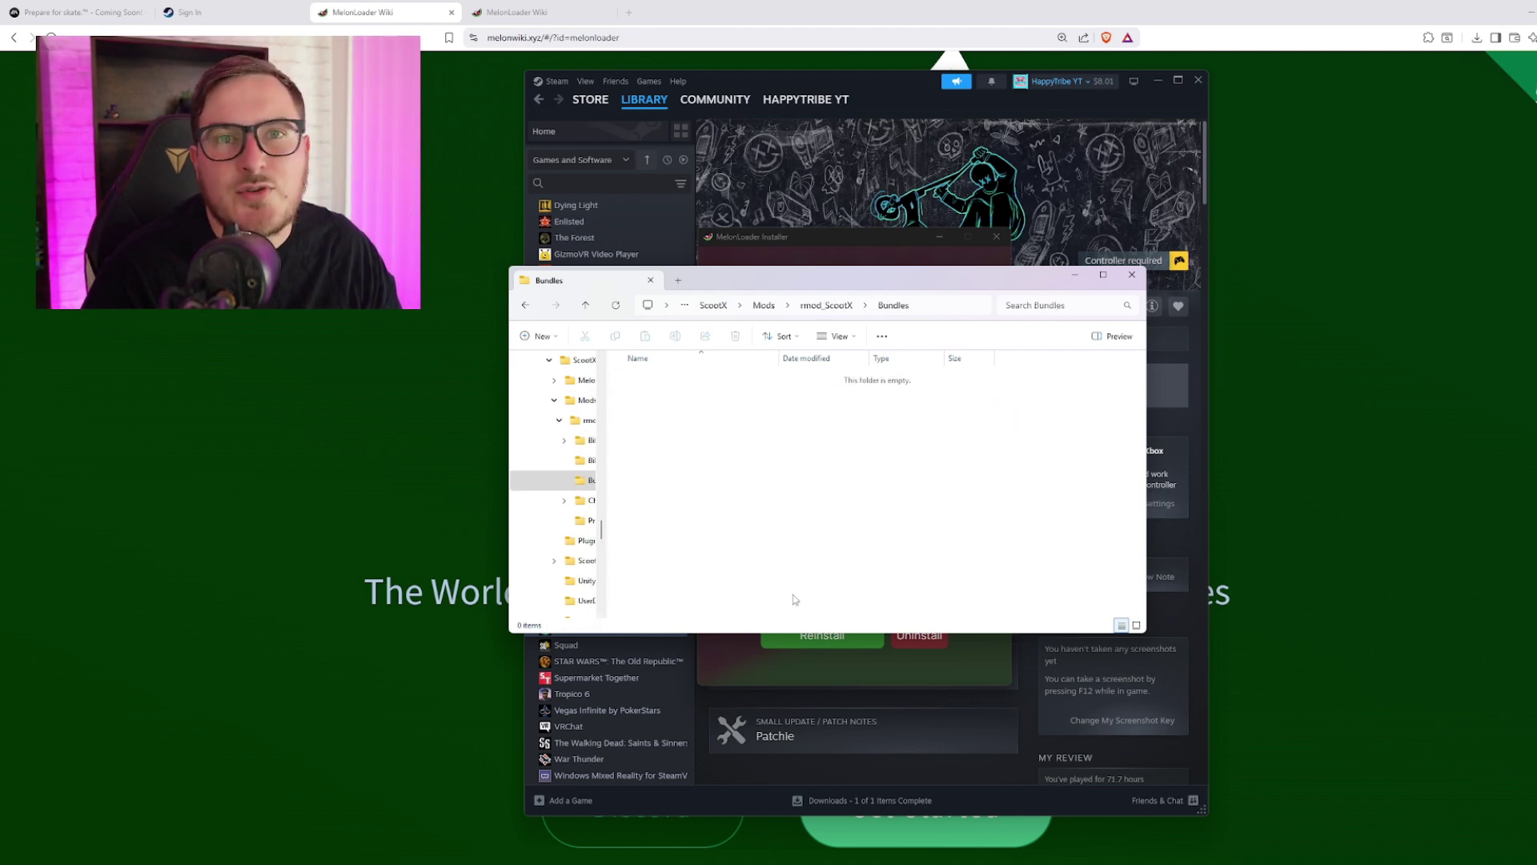
pyautogui.click(524, 307)
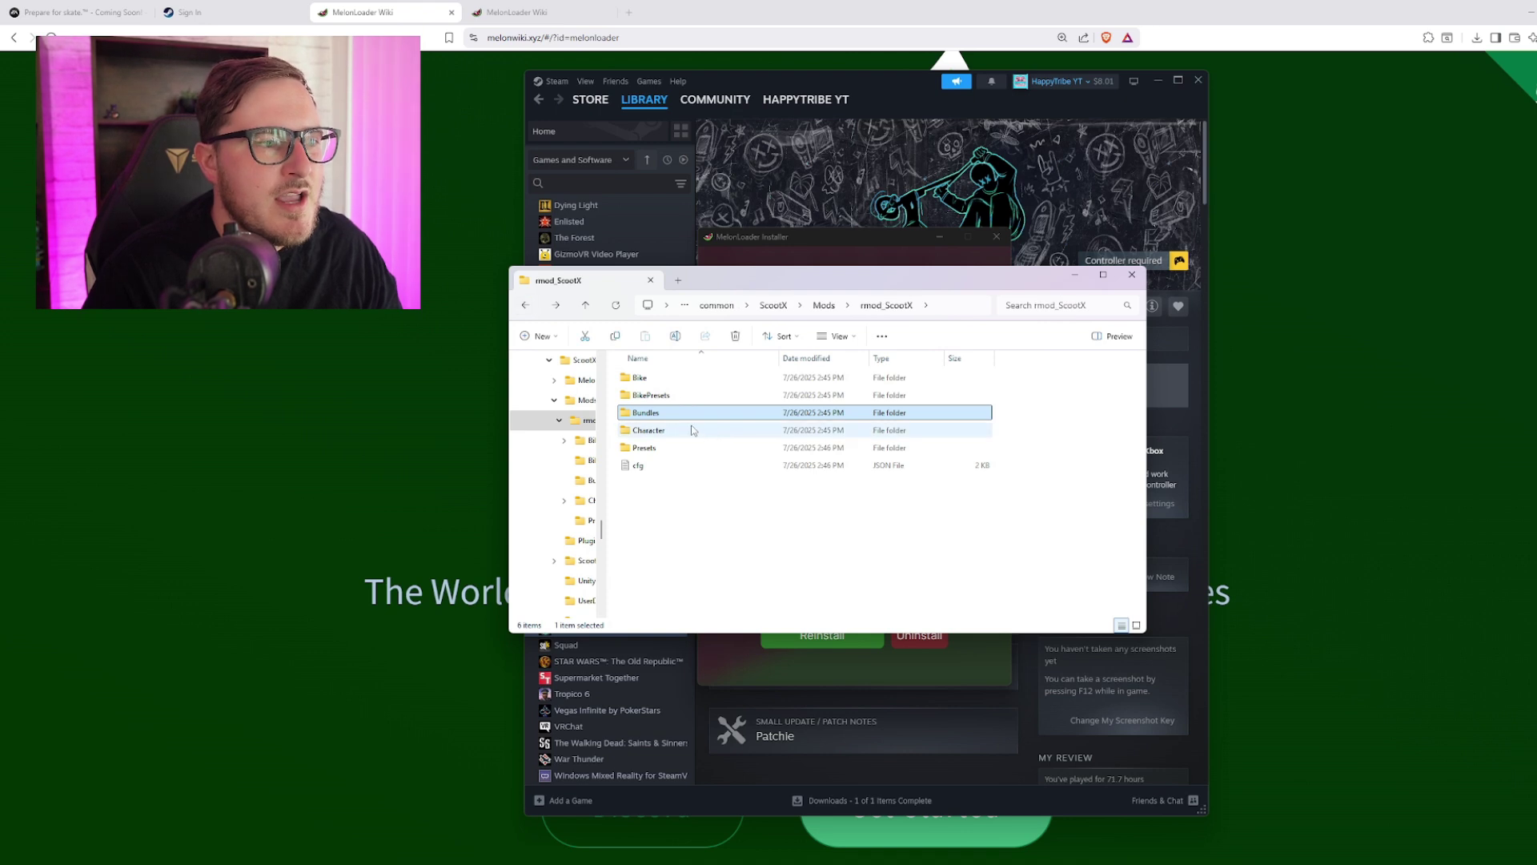
pyautogui.doubleClick(680, 430)
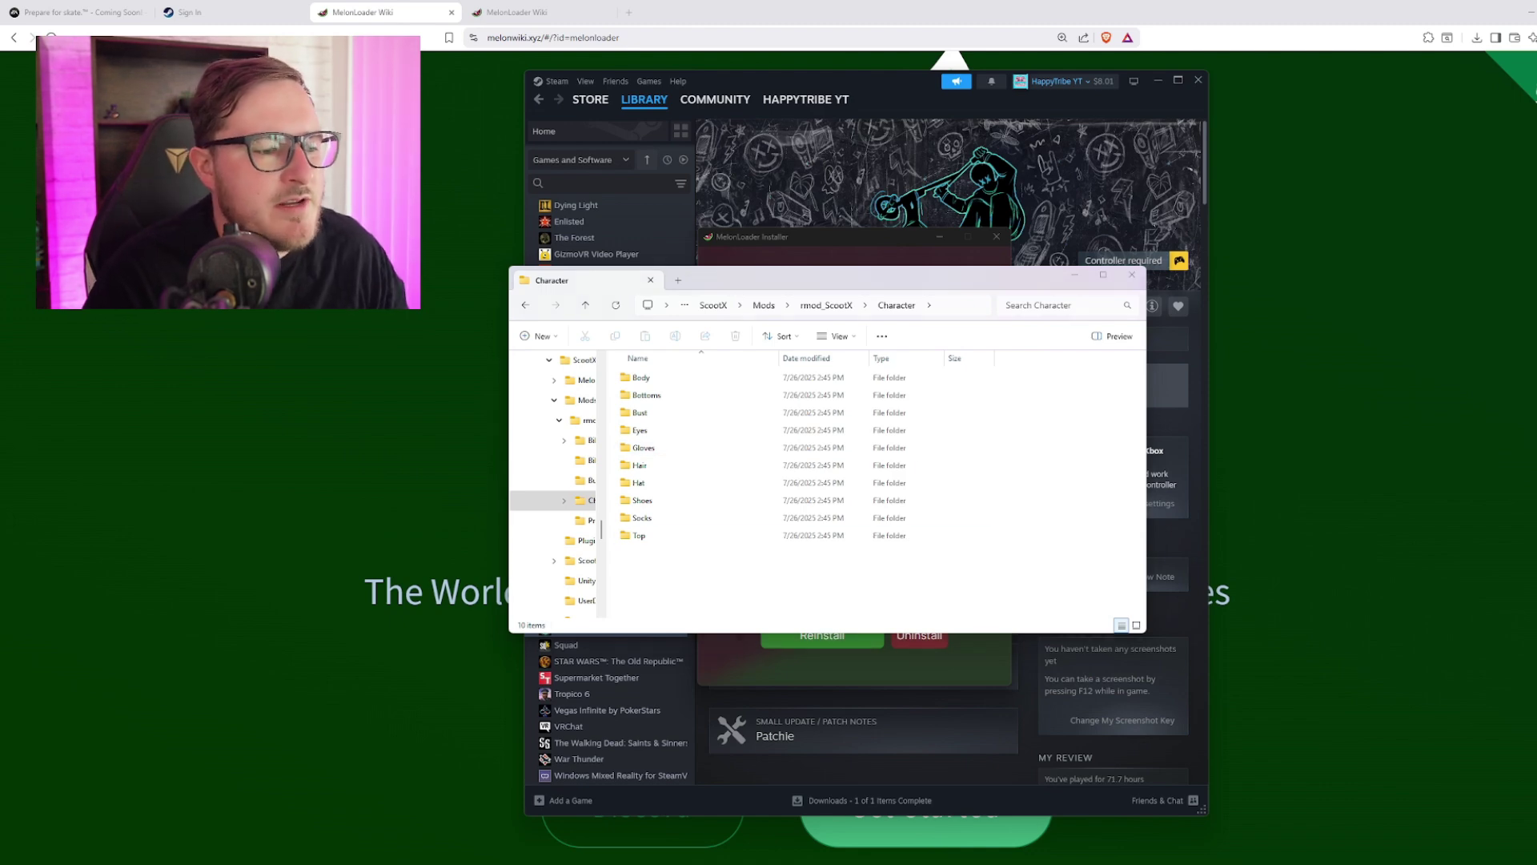
# - Return to the rowe-mod-update channel on the ScootX Mods Discord server
pyautogui.click(823, 844)
pyautogui.scroll(-3, 640, 472)
pyautogui.scroll(1, 663, 474)
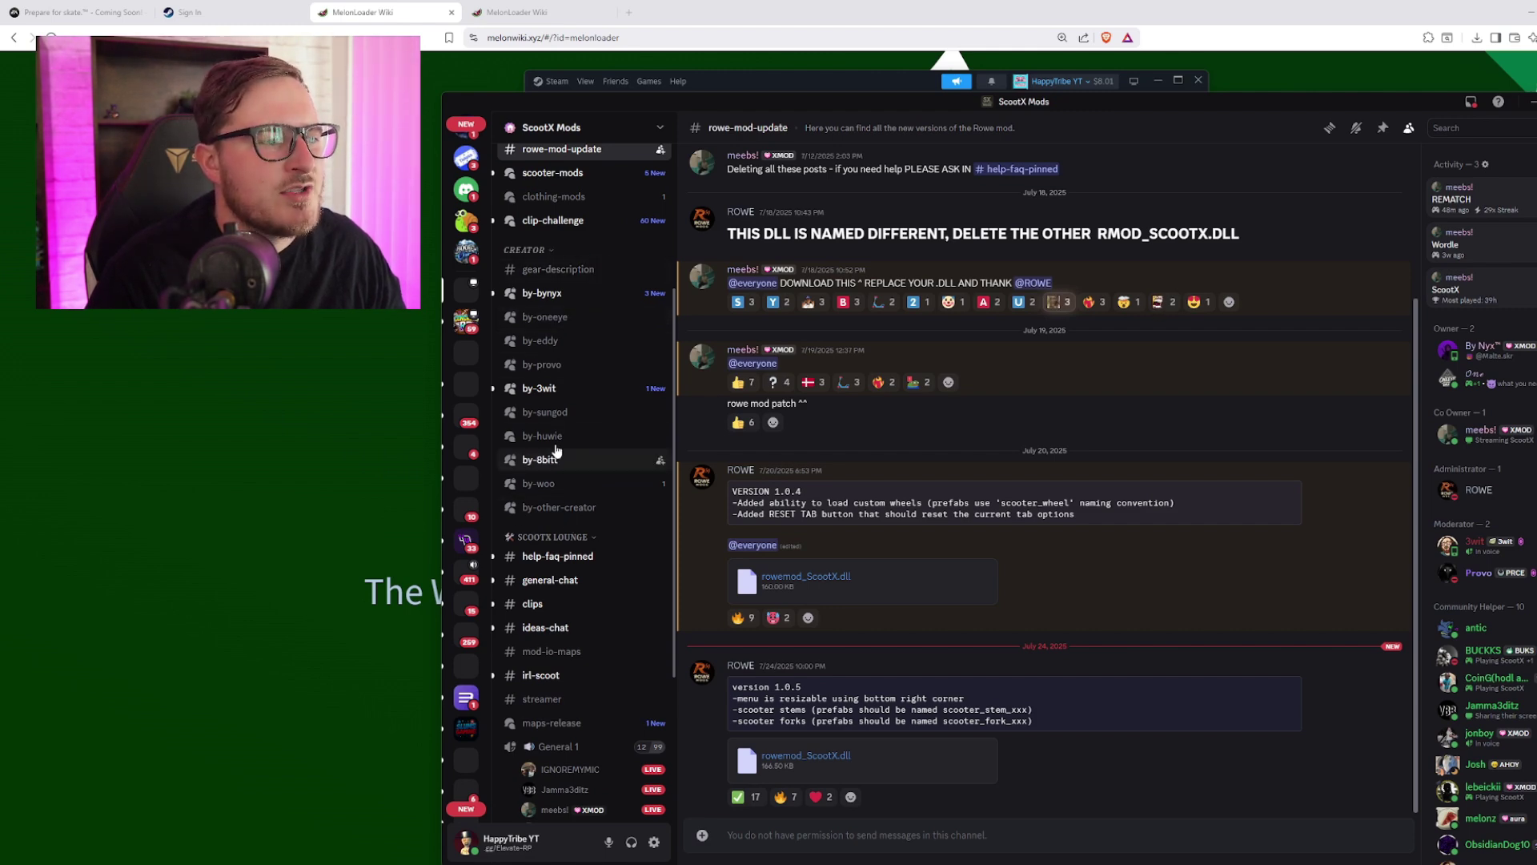
# - Open the Clothing Mega Pack post in by-3wit and page through its enlarged clothing preview images
pyautogui.click(563, 389)
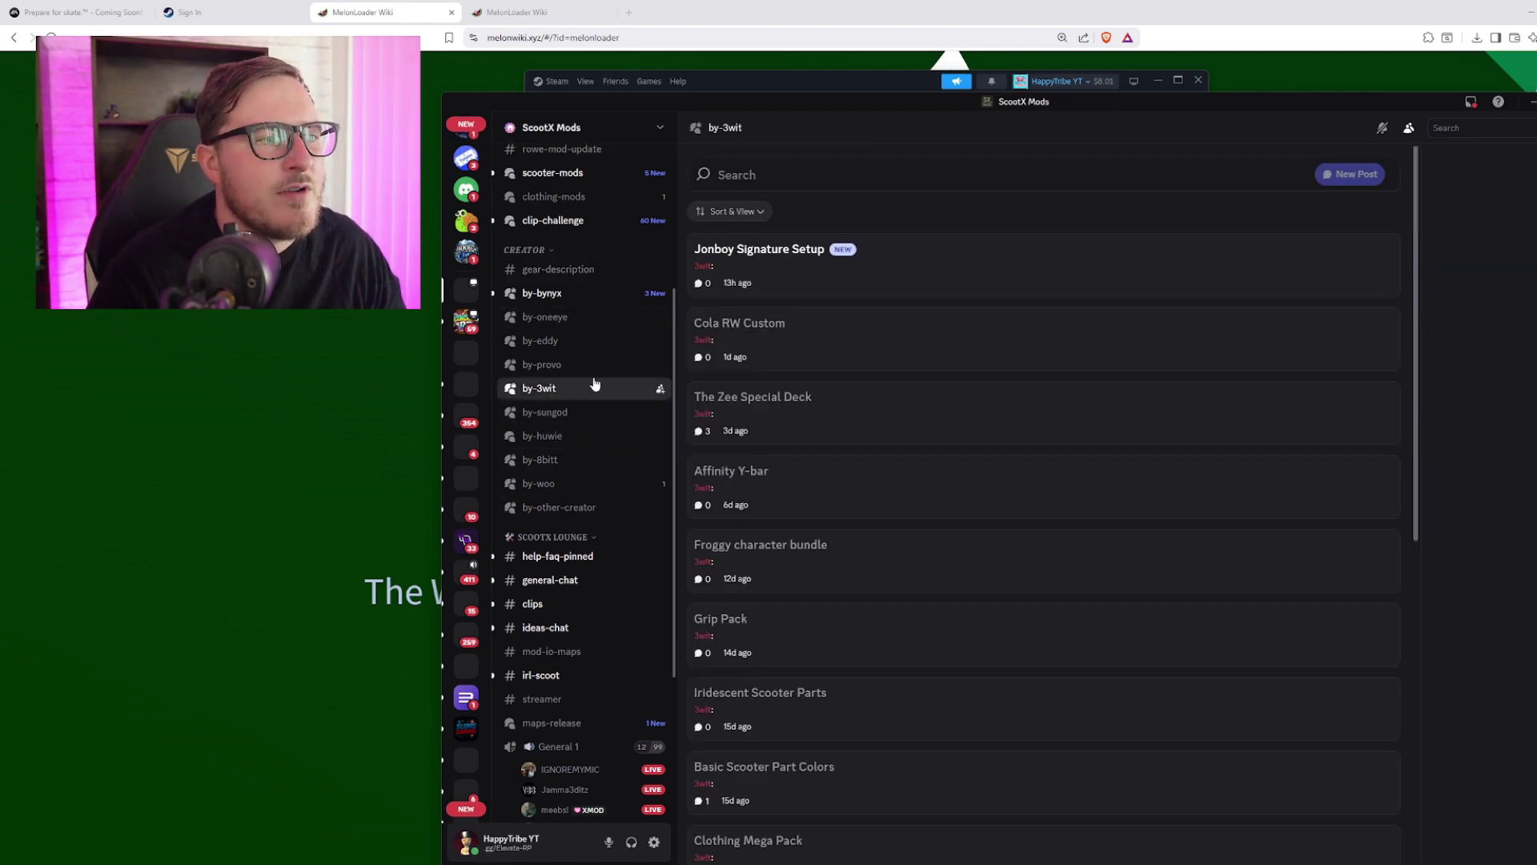
pyautogui.scroll(-1, 1133, 619)
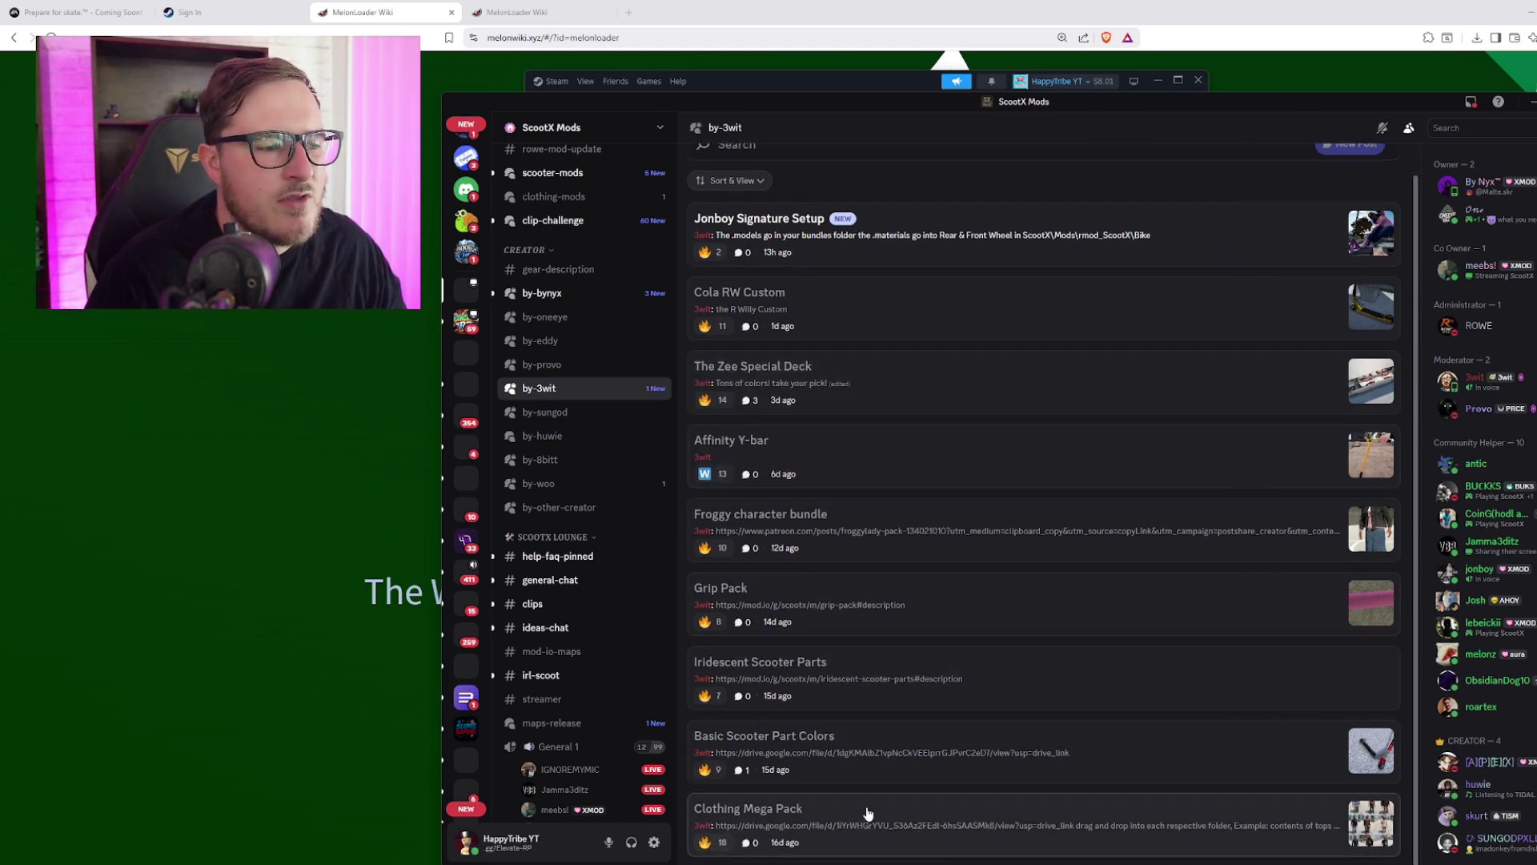
pyautogui.click(815, 819)
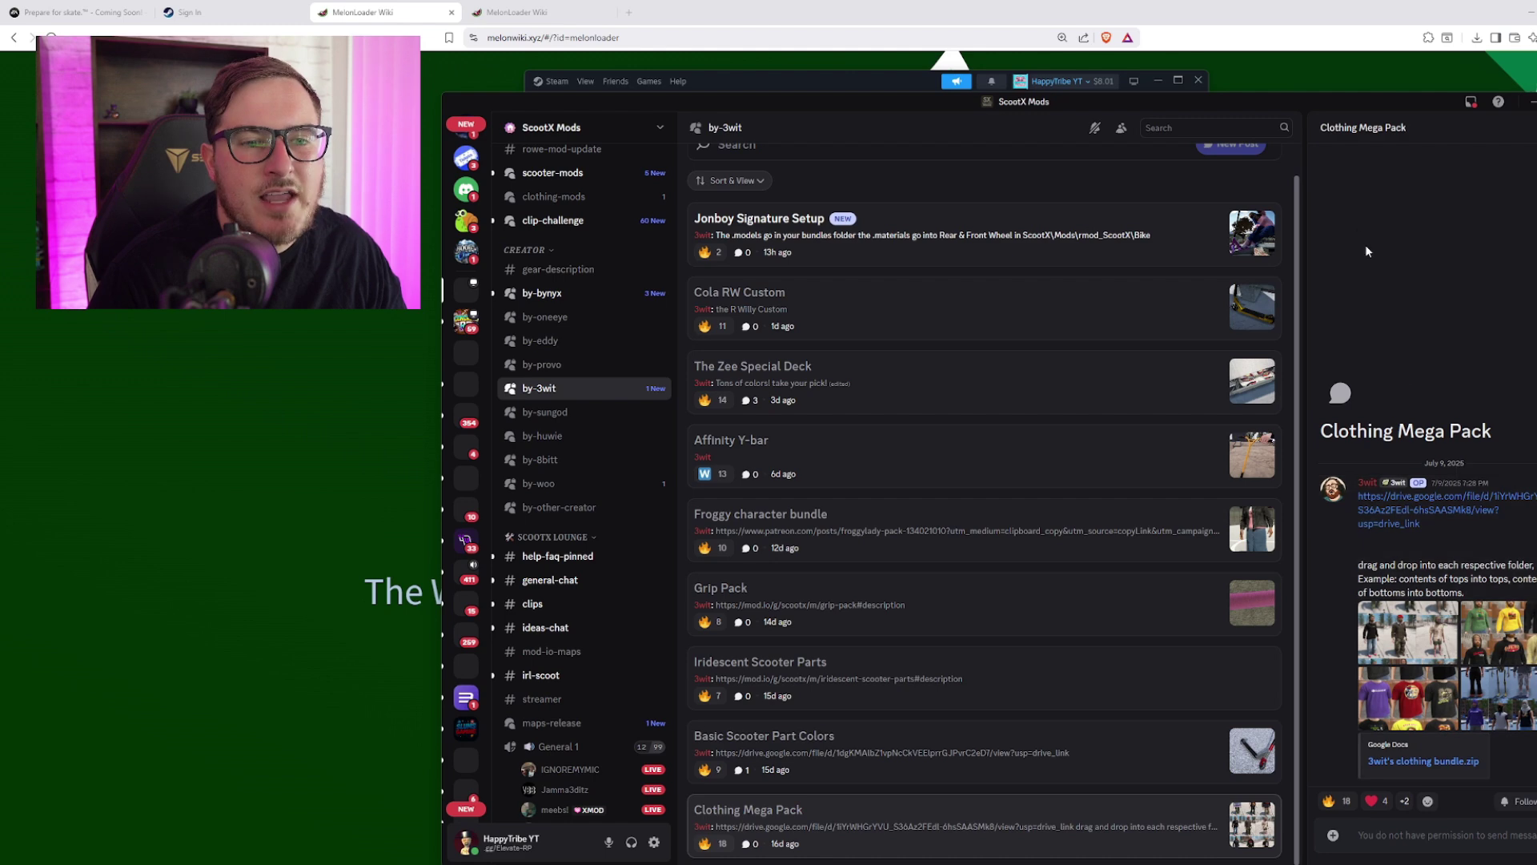
pyautogui.click(1501, 703)
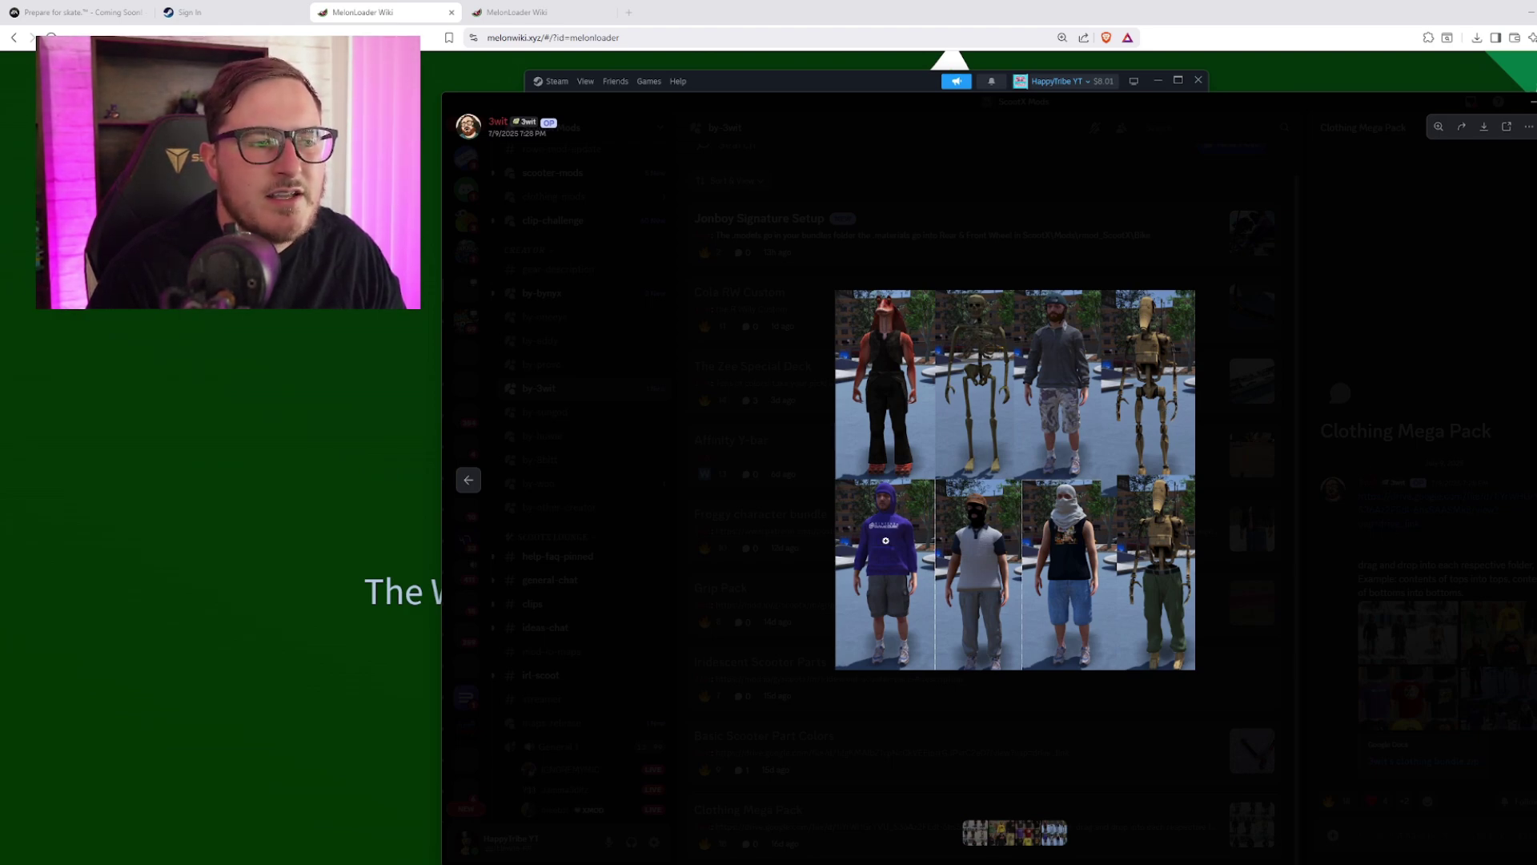
pyautogui.press('Right')
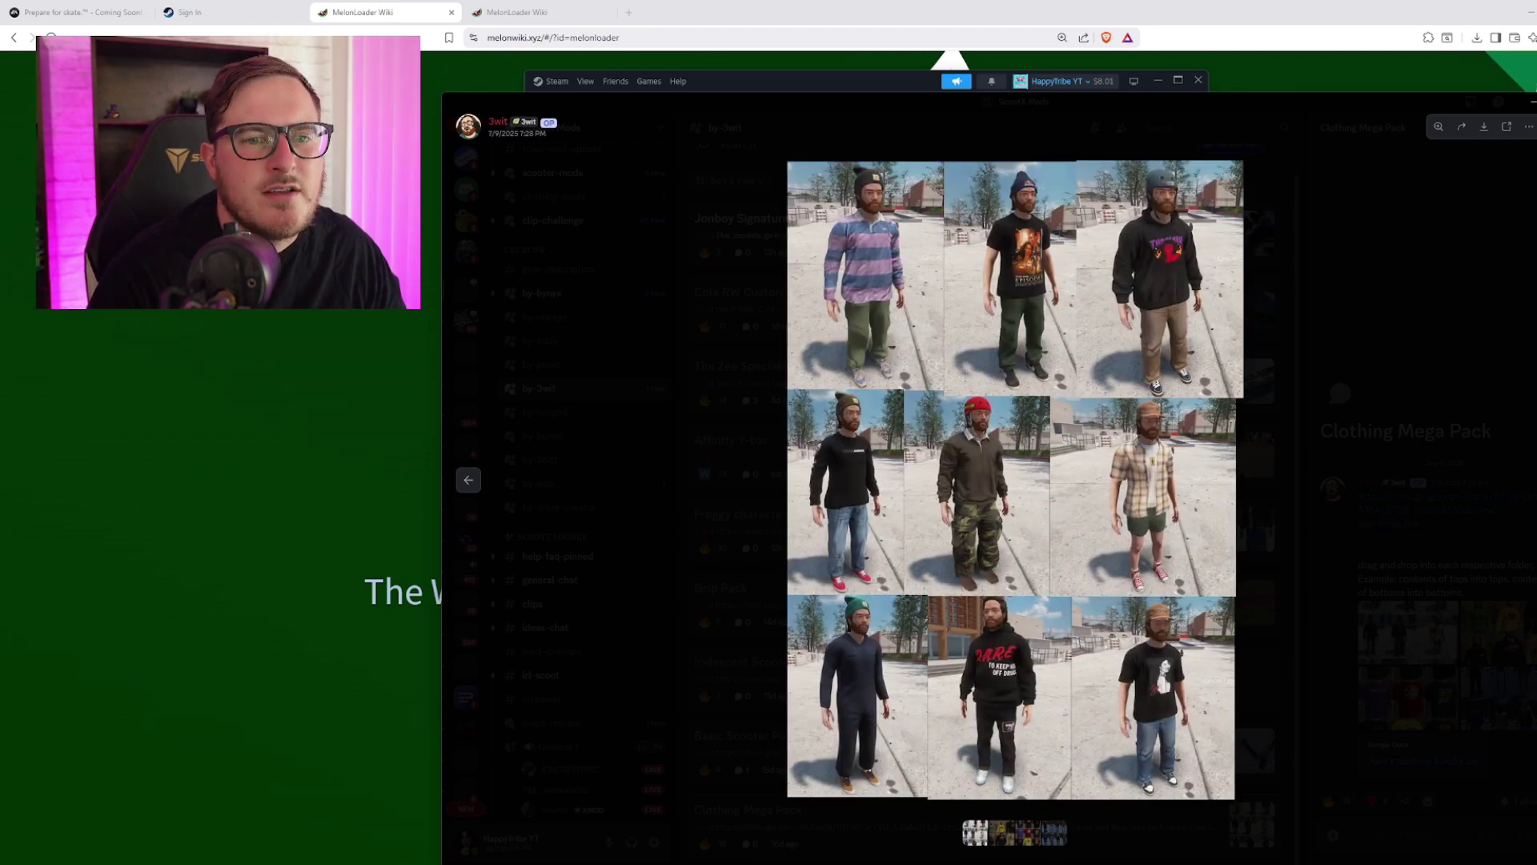
pyautogui.press('Right')
pyautogui.press('Right')
pyautogui.press('Right')
pyautogui.press('Right')
pyautogui.press('Right')
pyautogui.click(1279, 449)
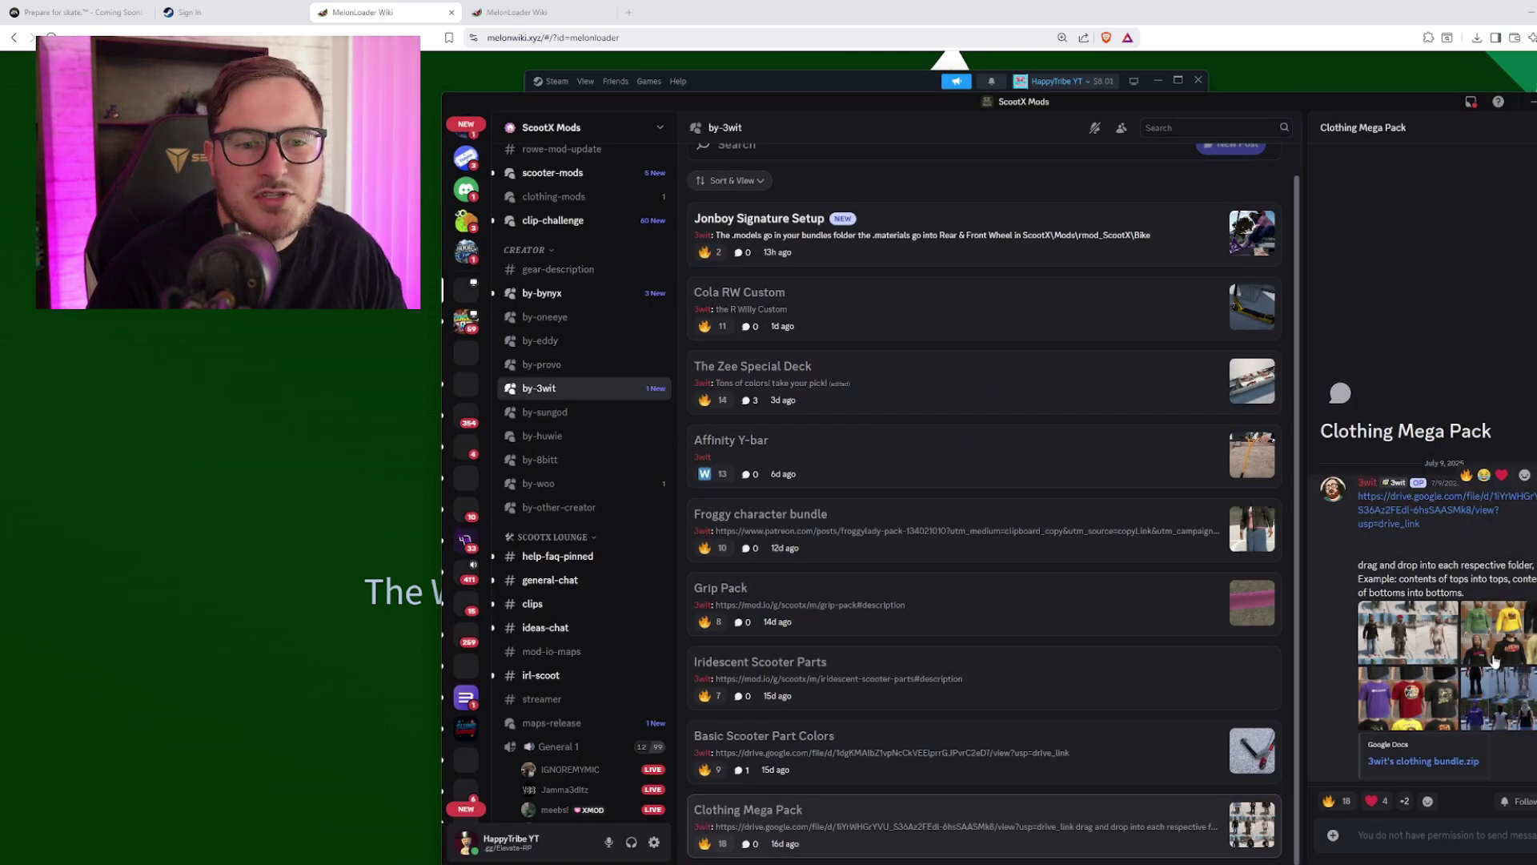